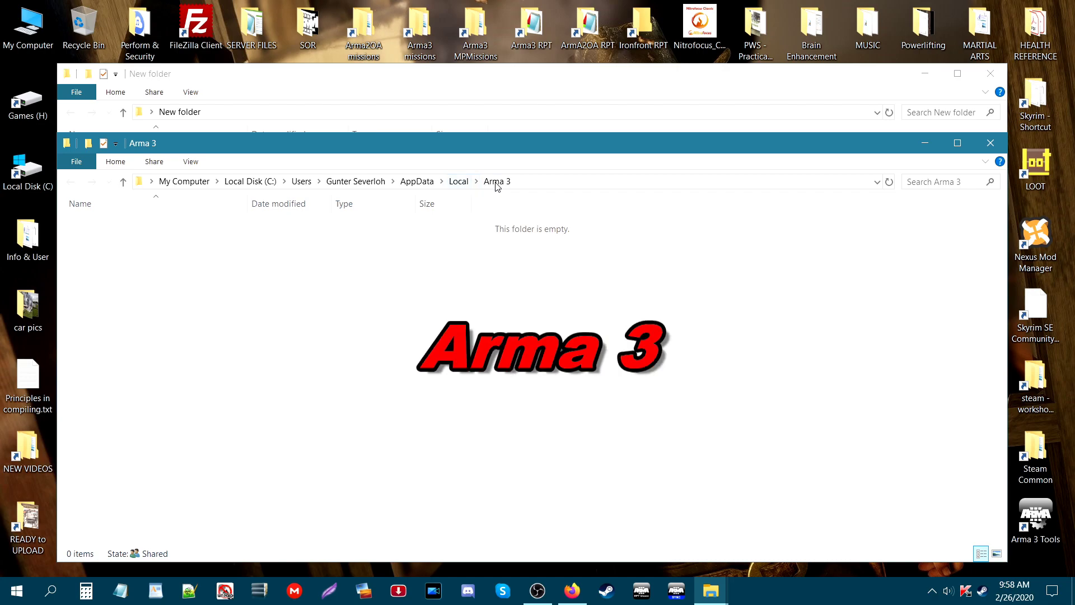
- Copy the %userprofile%\AppData\Local\Arma 3 path from the Crash Files wiki page in Firefox
{"action": "left_click", "coordinate": [990, 143]}
{"action": "left_click", "coordinate": [572, 590]}
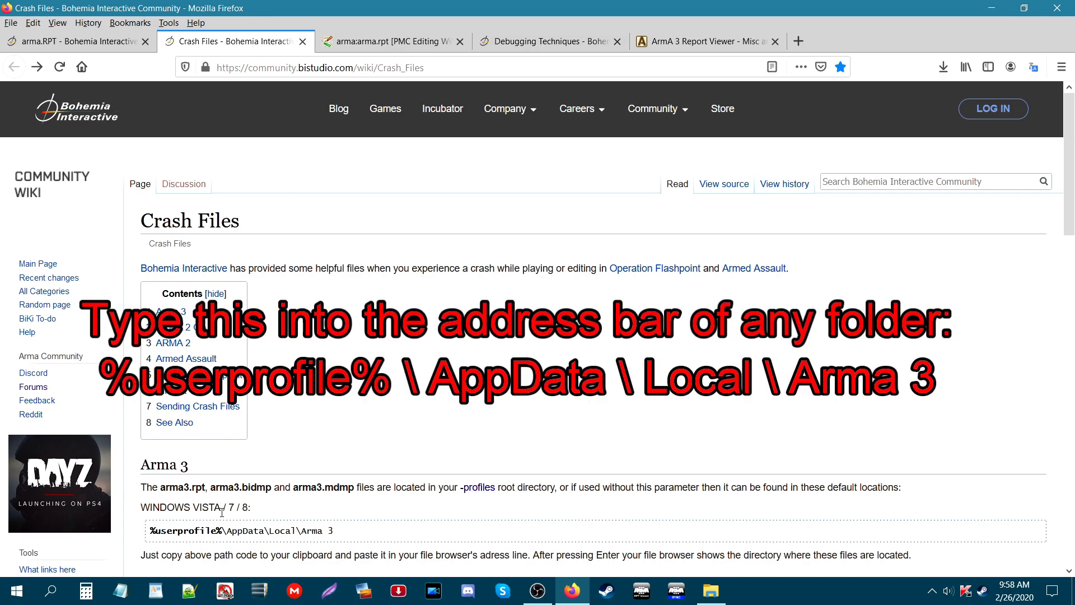
{"action": "left_click_drag", "start_coordinate": [153, 532], "coordinate": [338, 540]}
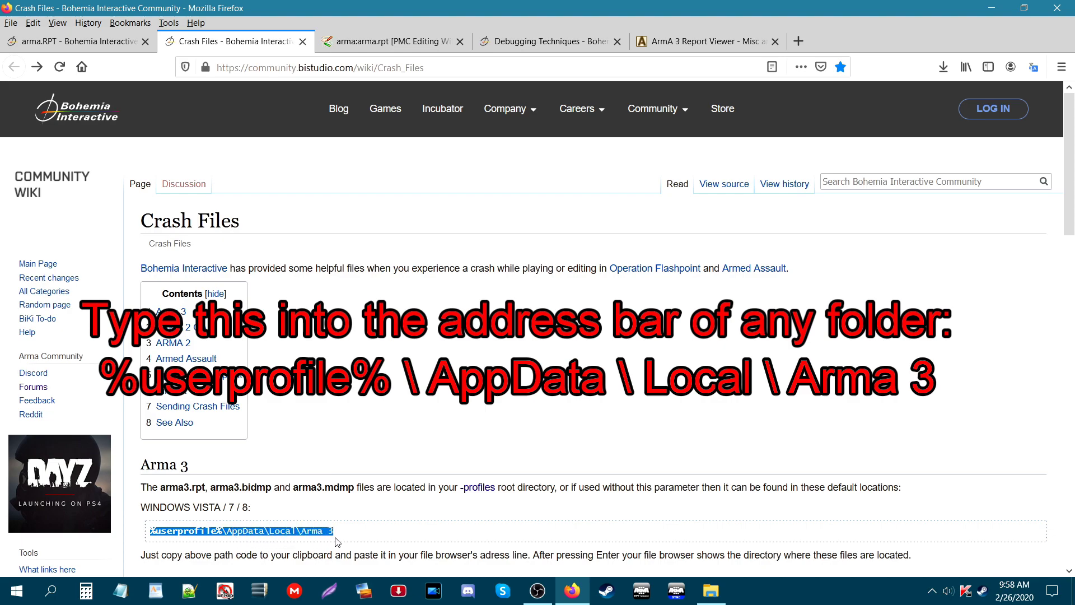
{"action": "right_click", "coordinate": [249, 530]}
{"action": "left_click", "coordinate": [299, 434]}
{"action": "left_click", "coordinate": [330, 427]}
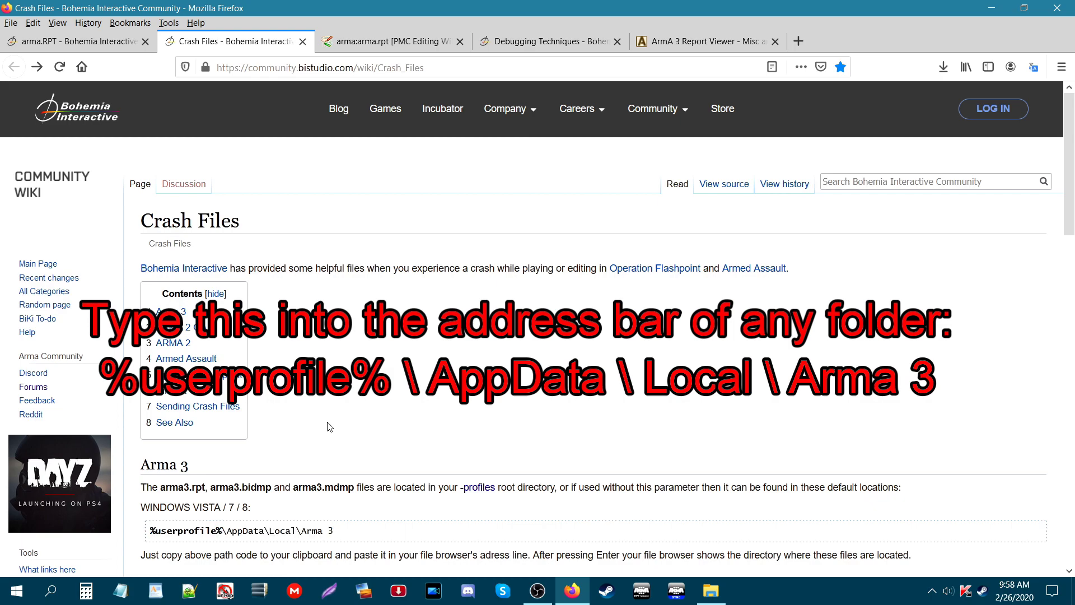
- Paste the copied path into File Explorer's address bar to reach the empty Arma 3 folder
{"action": "left_click", "coordinate": [989, 11]}
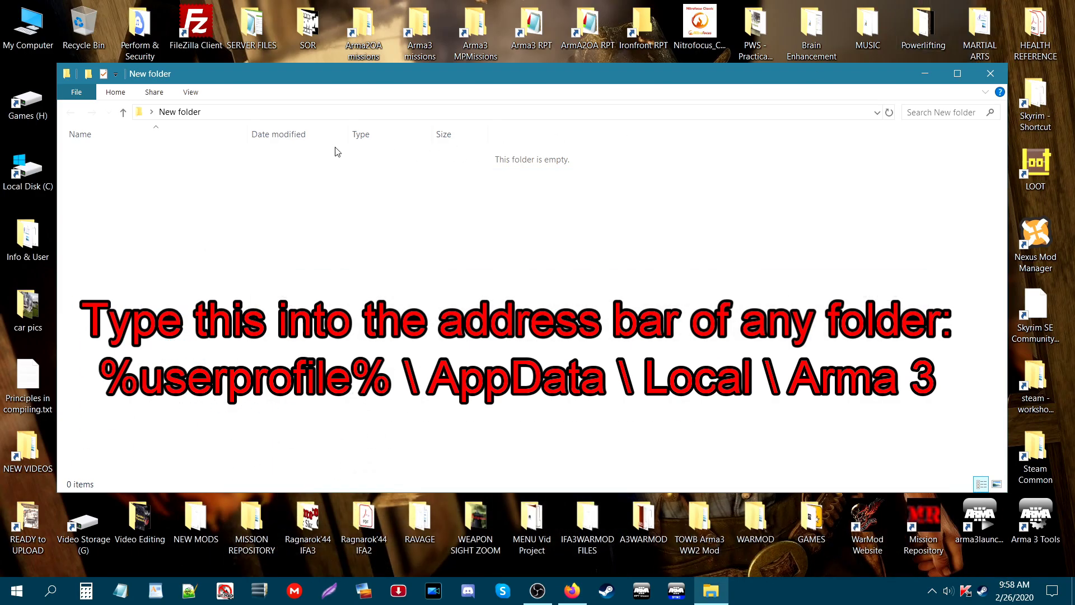
{"action": "double_click", "coordinate": [32, 175]}
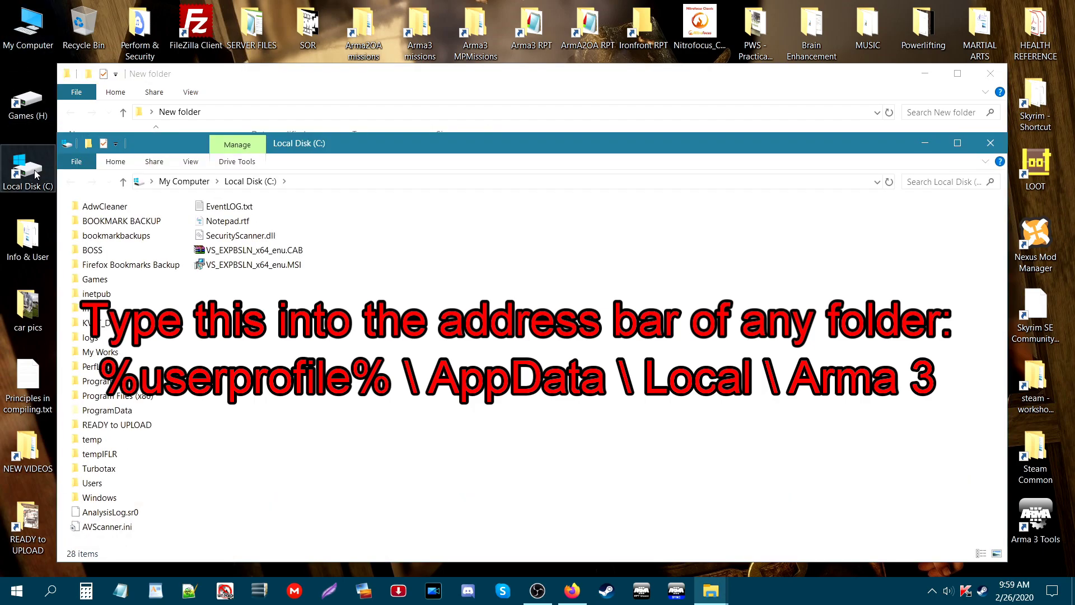
{"action": "left_click", "coordinate": [309, 181]}
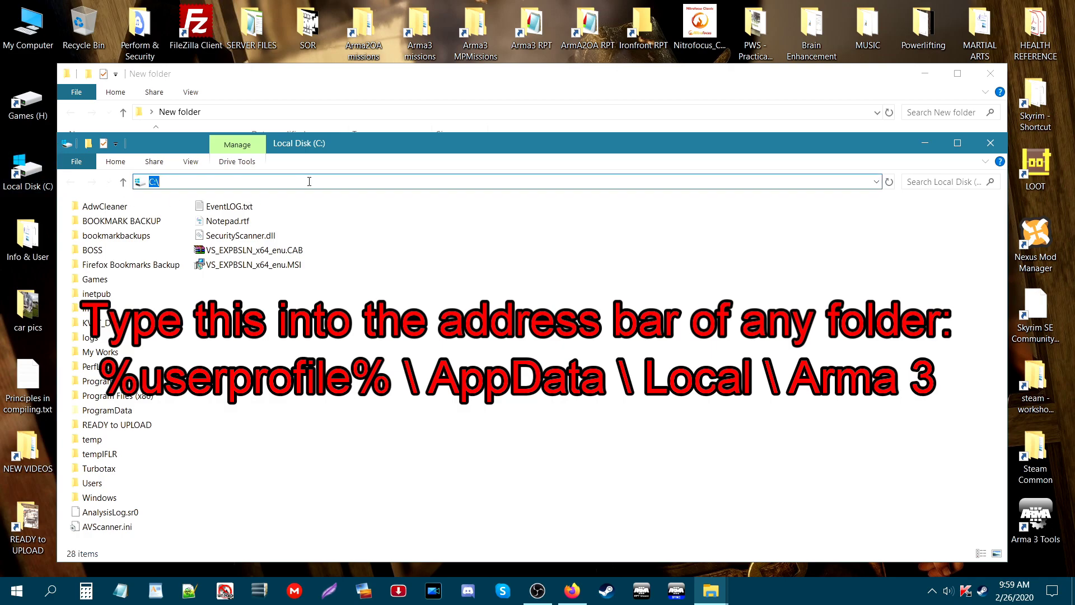
{"action": "right_click", "coordinate": [173, 182]}
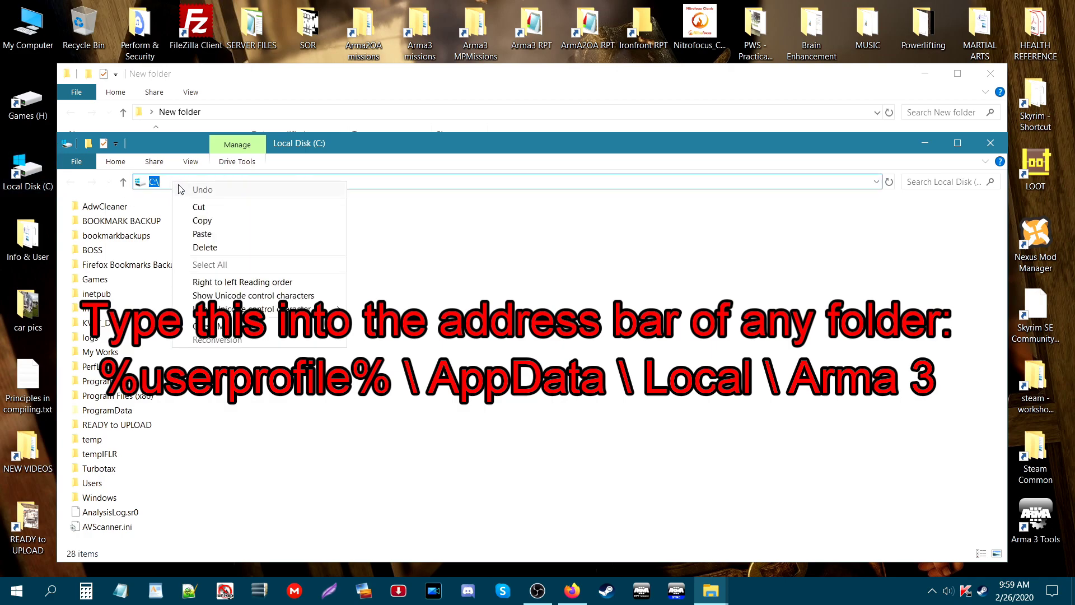
{"action": "left_click", "coordinate": [208, 235]}
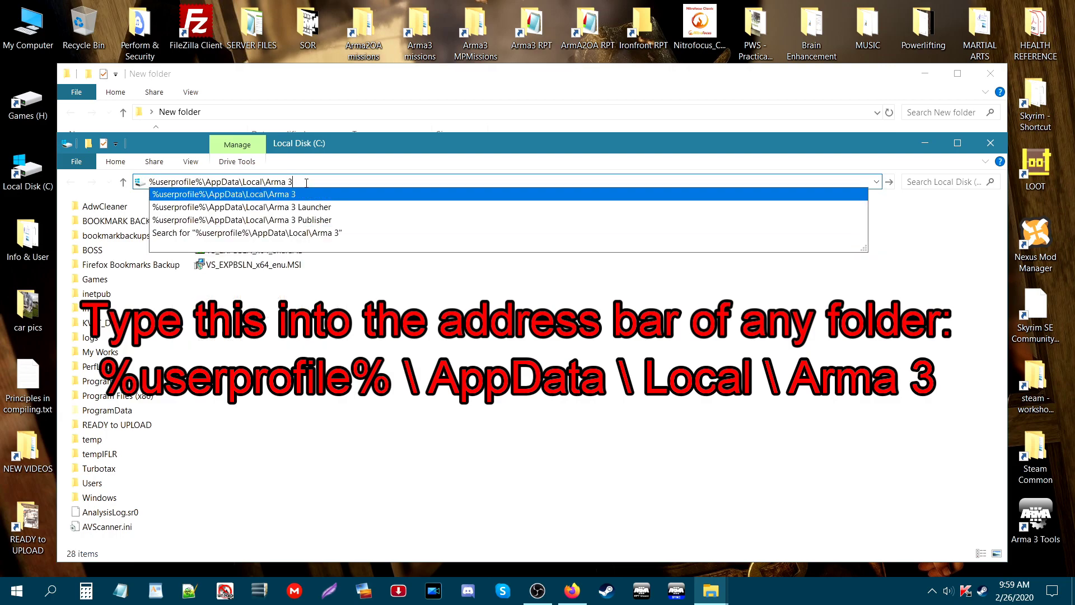
{"action": "left_click", "coordinate": [888, 182]}
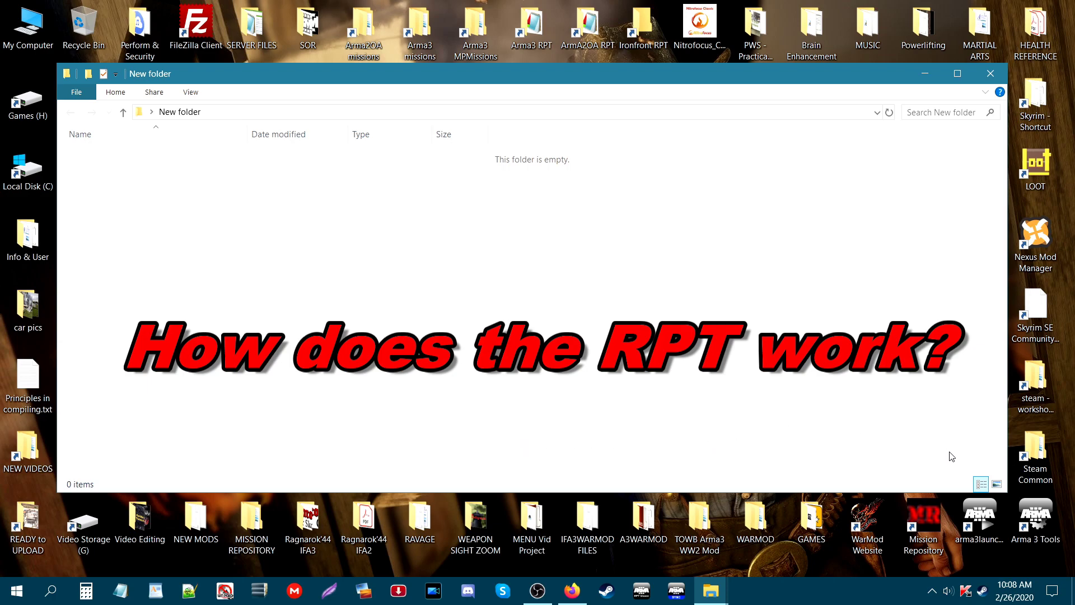
- Start the Arma 3 Launcher and uncheck No Logs in its Parameters page
{"action": "double_click", "coordinate": [976, 521]}
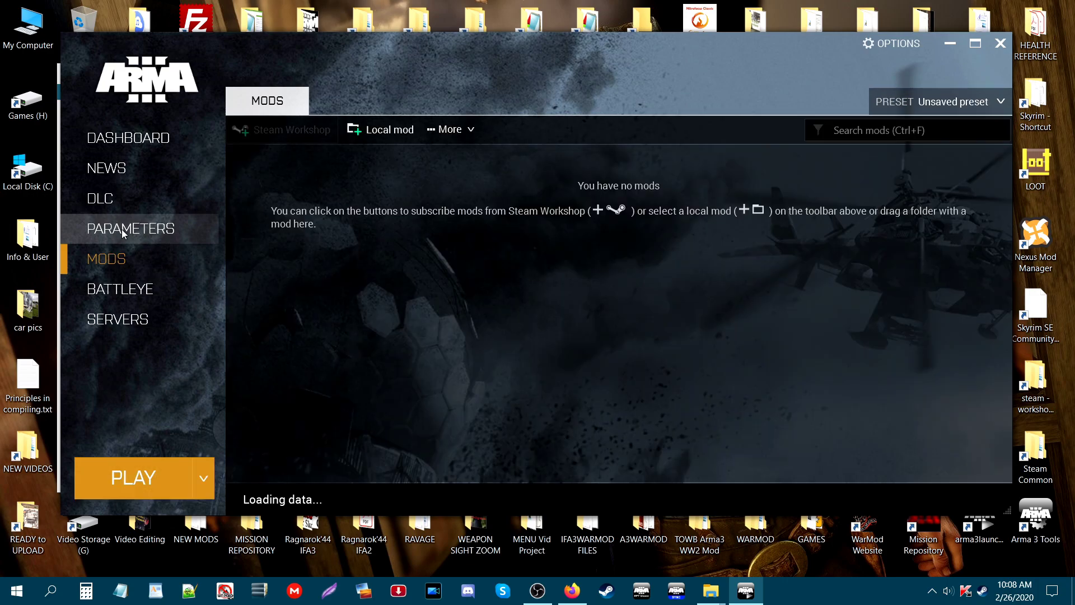
{"action": "left_click", "coordinate": [119, 229]}
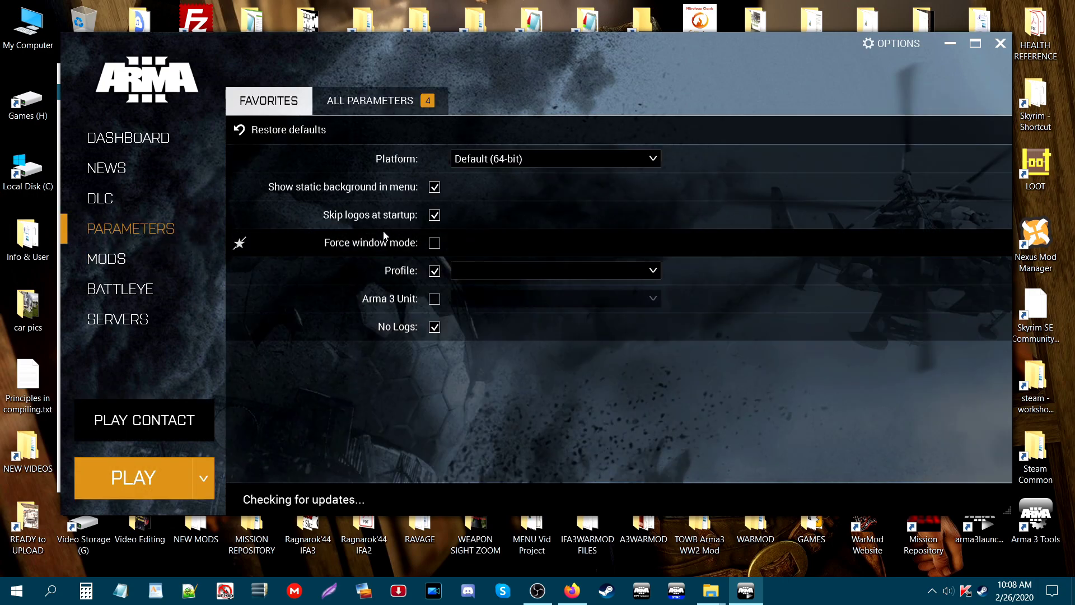
{"action": "mouse_move", "coordinate": [388, 336]}
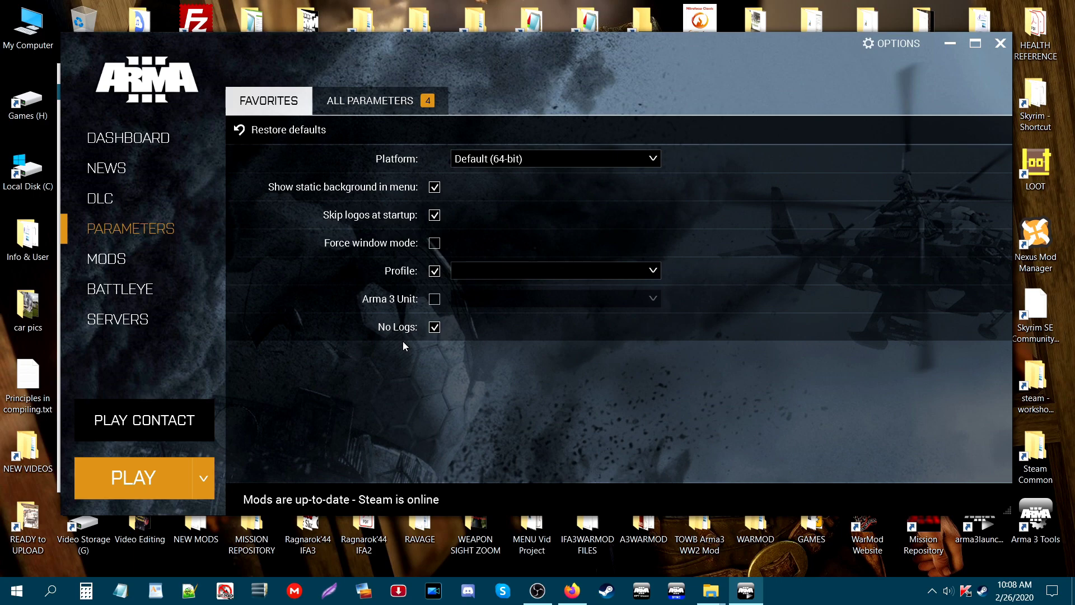
{"action": "mouse_move", "coordinate": [435, 332]}
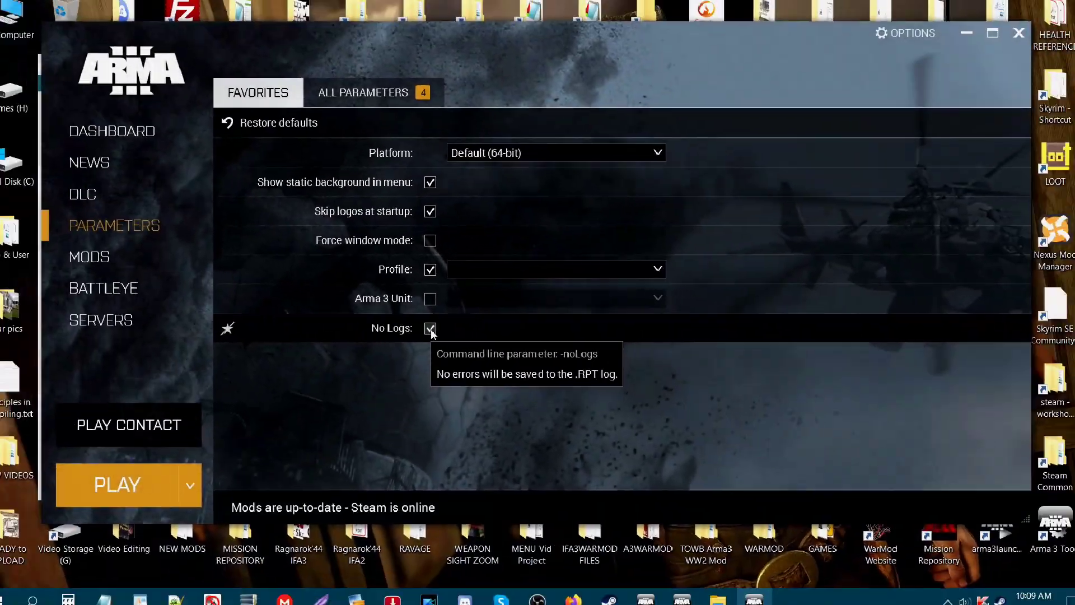
{"action": "left_click", "coordinate": [430, 329]}
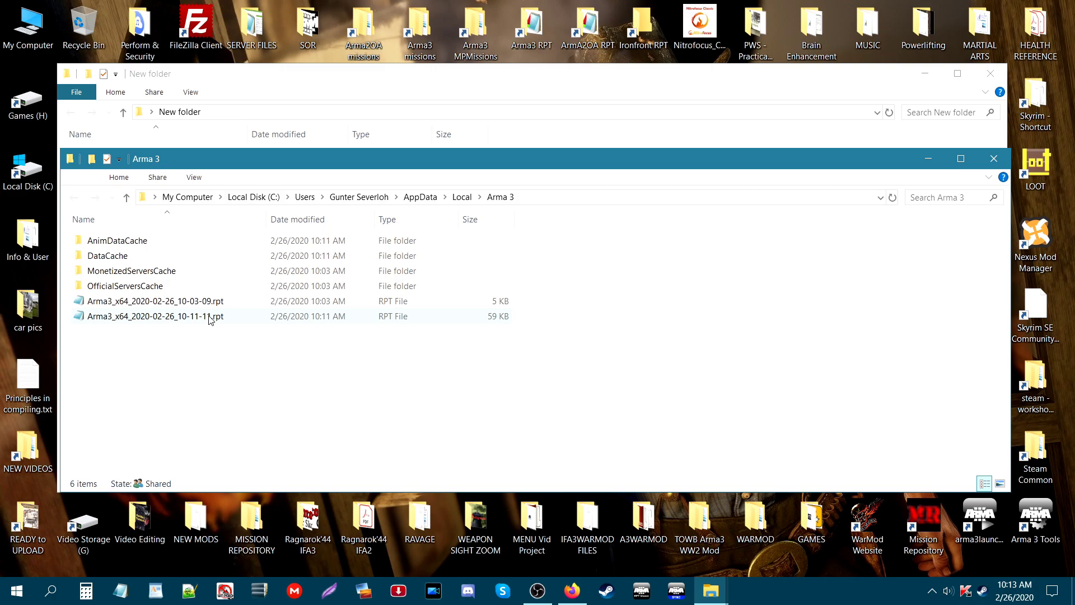
- Compare the 10-03-09 and larger 10-11-11 RPT logs, leaving the 10-03-09 log selected
{"action": "left_click", "coordinate": [214, 302]}
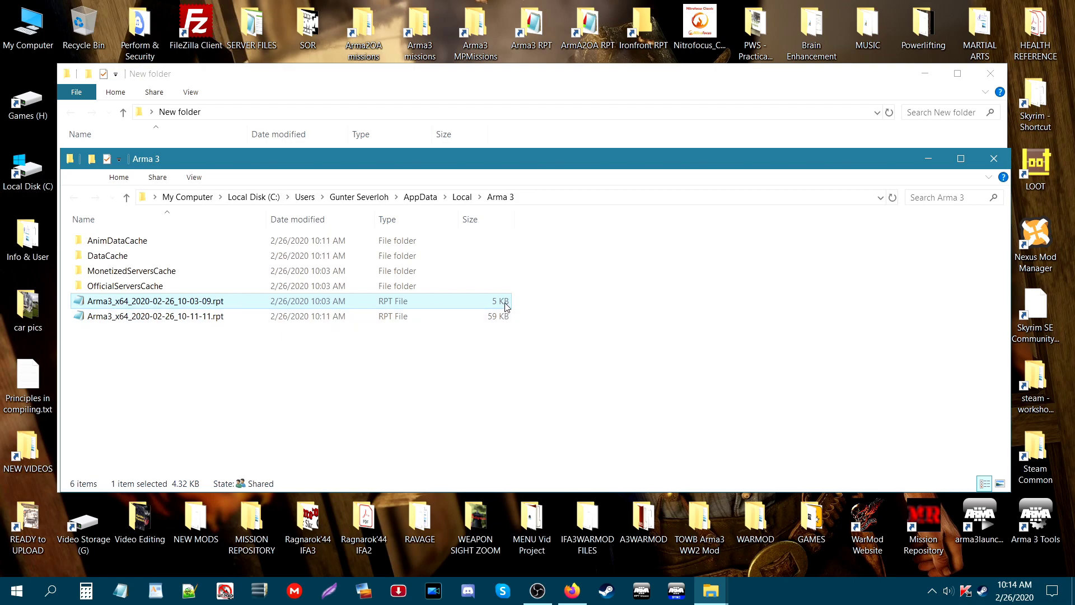
{"action": "left_click", "coordinate": [219, 319]}
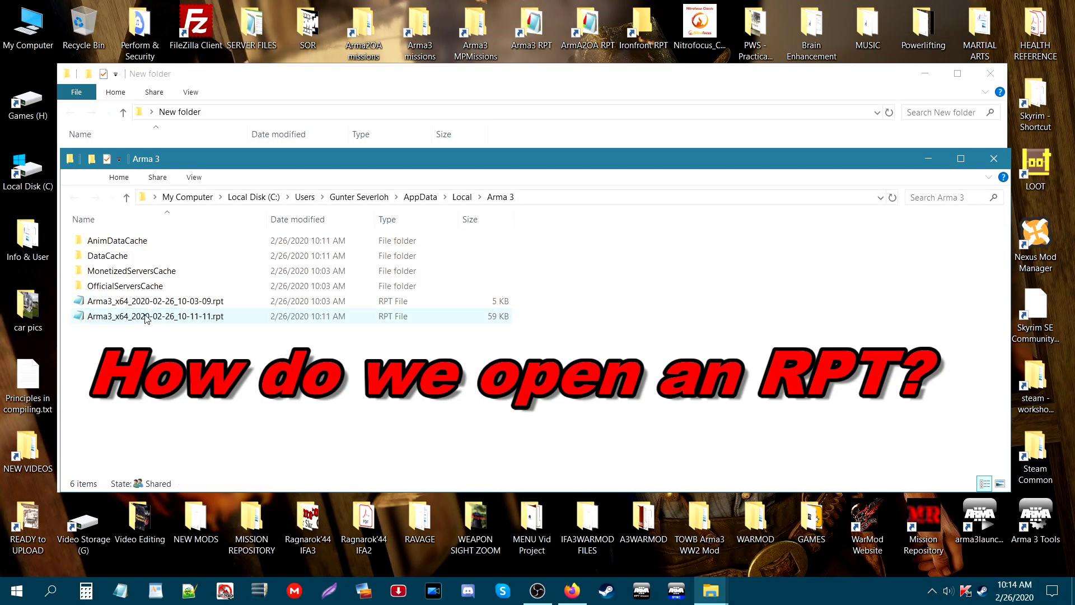
{"action": "left_click", "coordinate": [141, 303]}
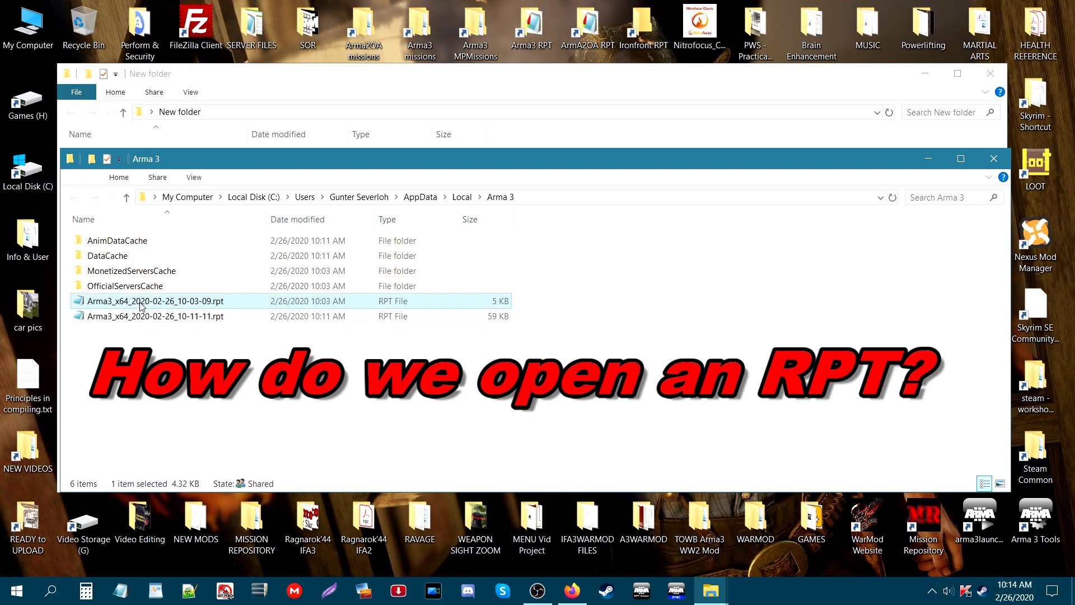
- Open the 10-03-09 RPT log in Notepad, enlarge the window, and scroll through its startup lines
{"action": "double_click", "coordinate": [179, 302]}
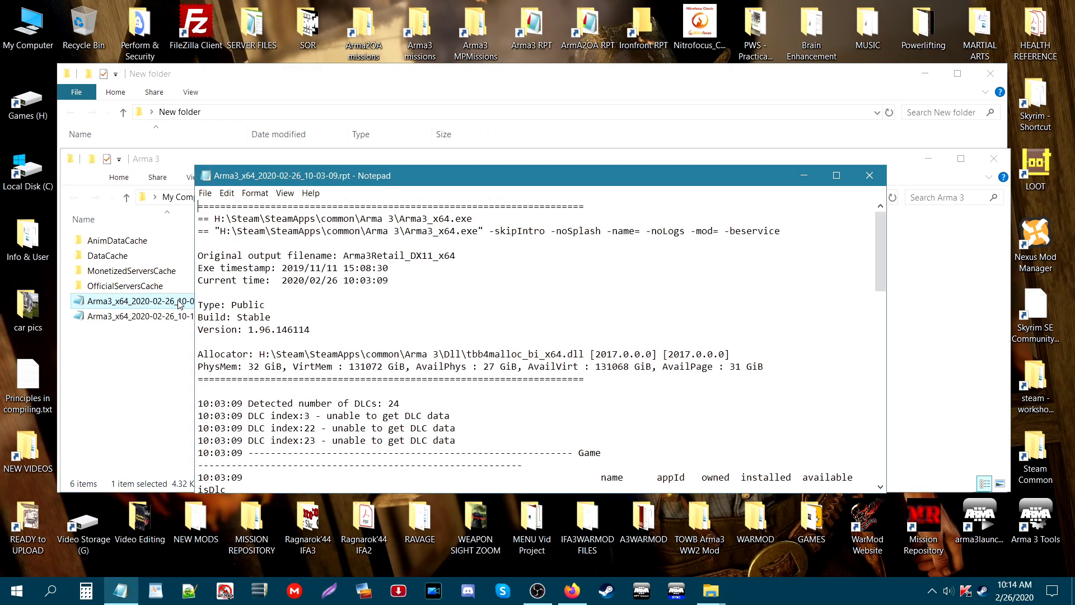
{"action": "left_click_drag", "start_coordinate": [376, 178], "coordinate": [326, 66]}
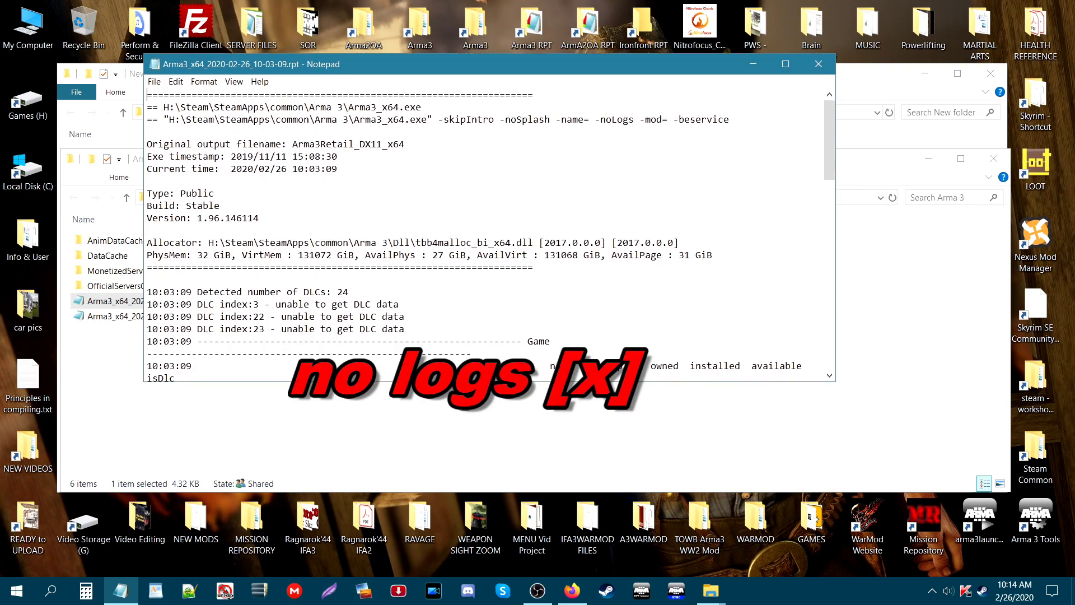
{"action": "left_click_drag", "start_coordinate": [426, 382], "coordinate": [425, 460]}
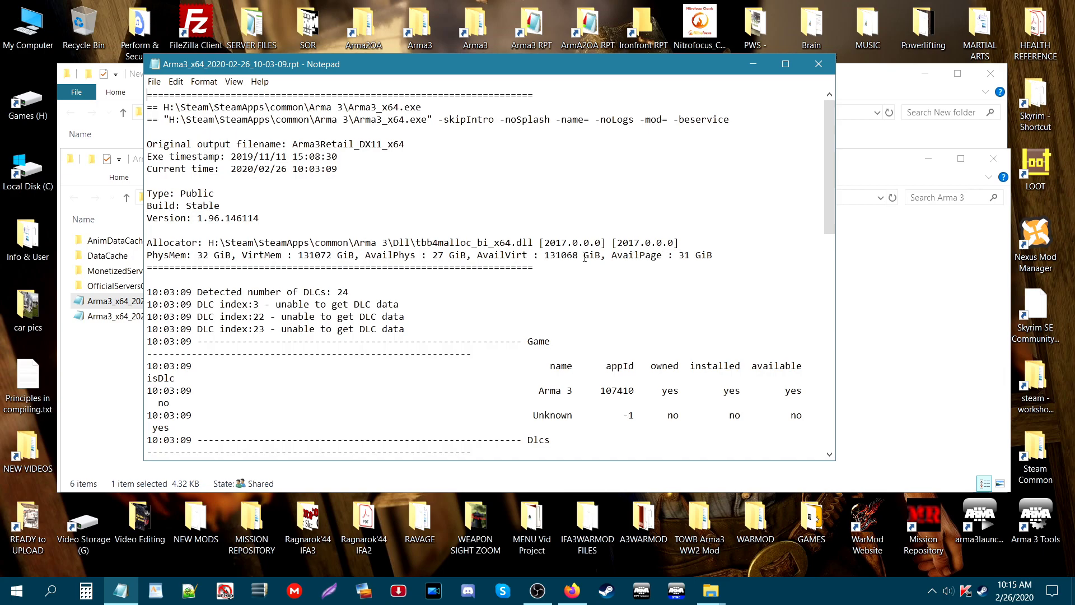
{"action": "scroll", "coordinate": [358, 271], "scroll_direction": "down", "scroll_amount": 1}
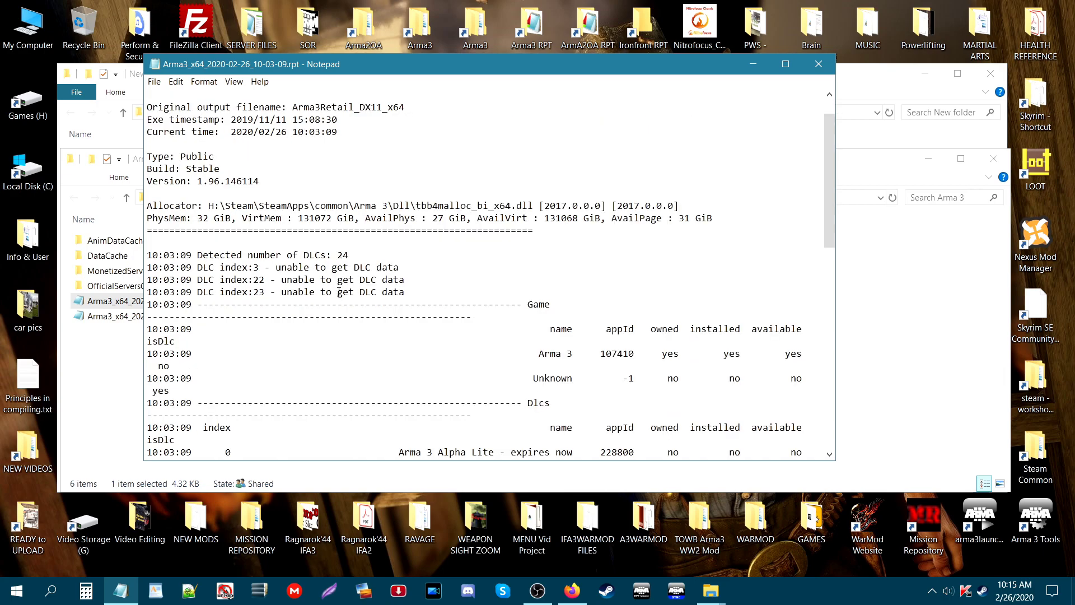
{"action": "scroll", "coordinate": [339, 292], "scroll_direction": "down", "scroll_amount": 15}
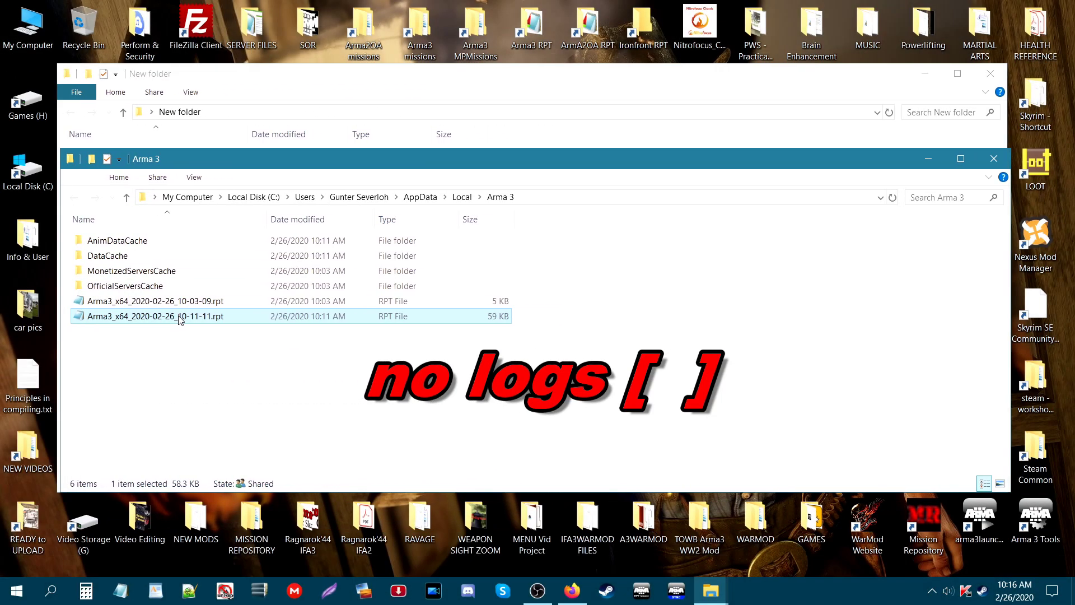
{"action": "double_click", "coordinate": [180, 317]}
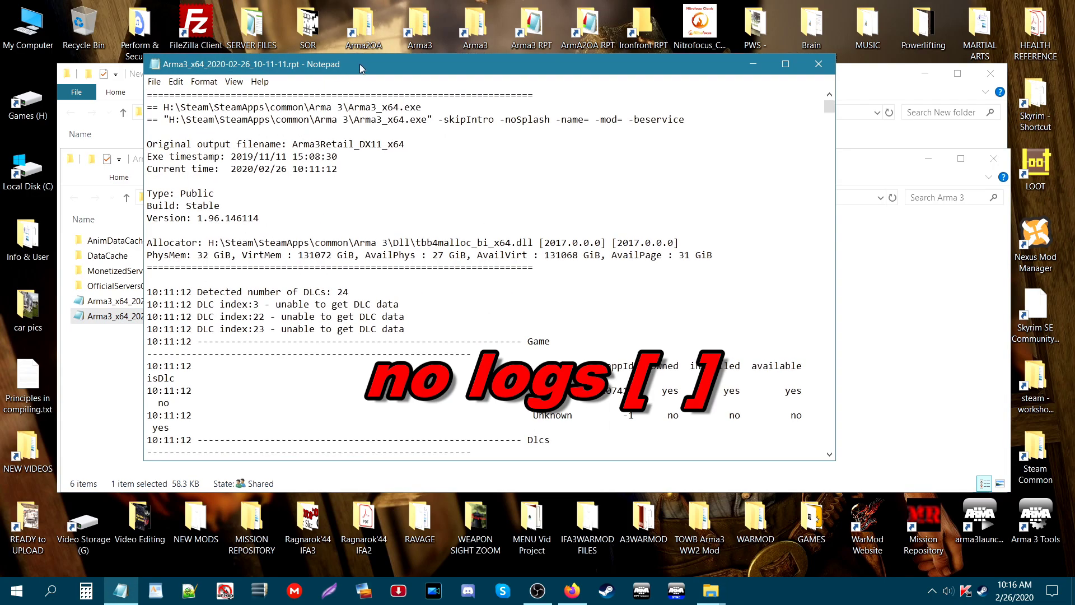
{"action": "left_click_drag", "start_coordinate": [360, 64], "coordinate": [333, 55]}
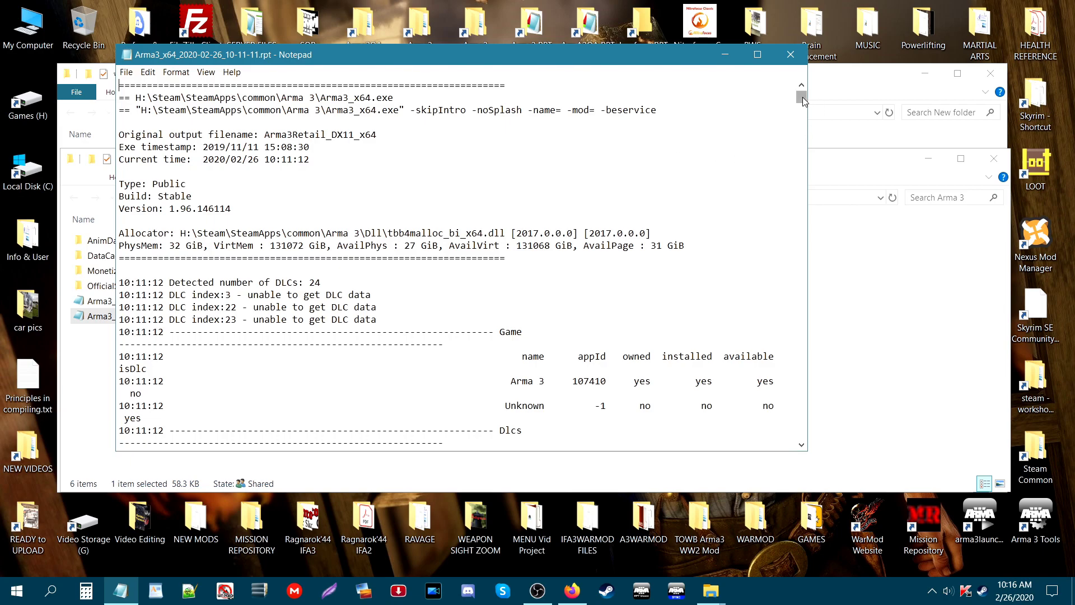
{"action": "scroll", "coordinate": [438, 330], "scroll_direction": "down", "scroll_amount": 11}
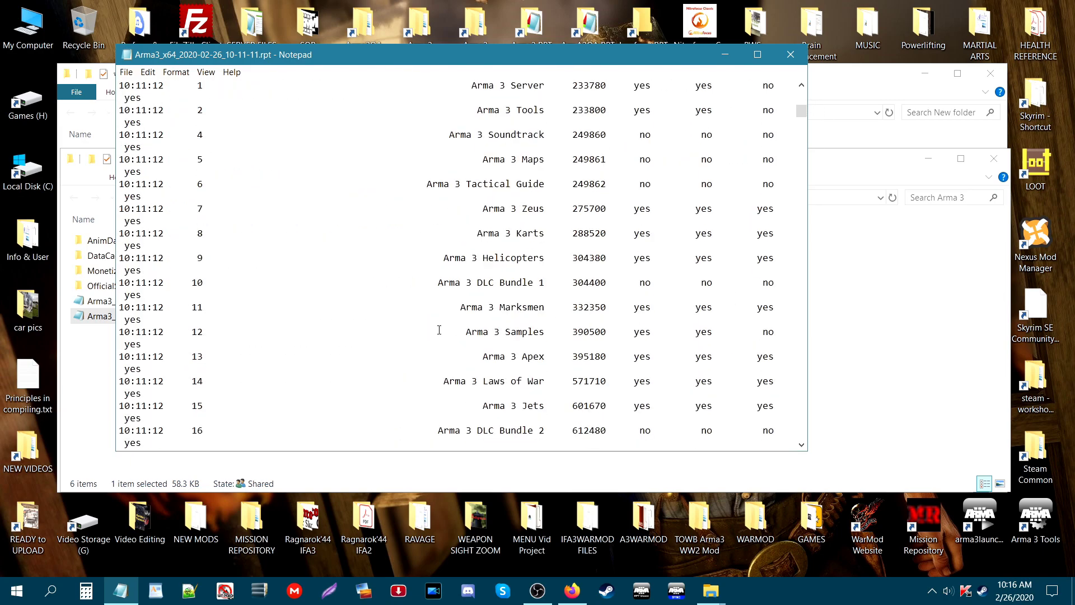
{"action": "scroll", "coordinate": [438, 330], "scroll_direction": "down", "scroll_amount": 11}
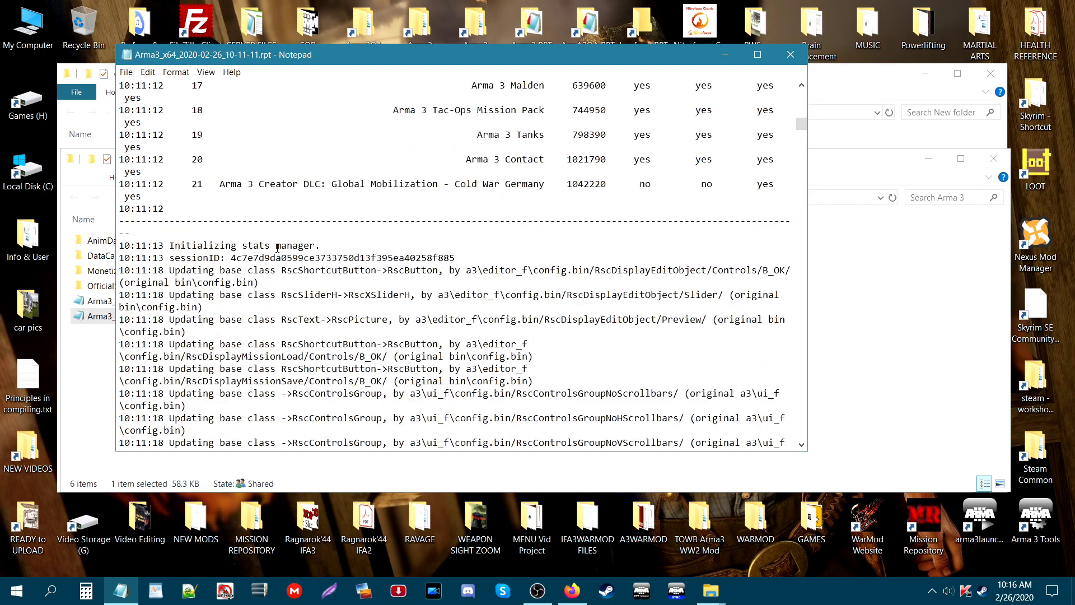
{"action": "left_click_drag", "start_coordinate": [801, 123], "coordinate": [774, 336]}
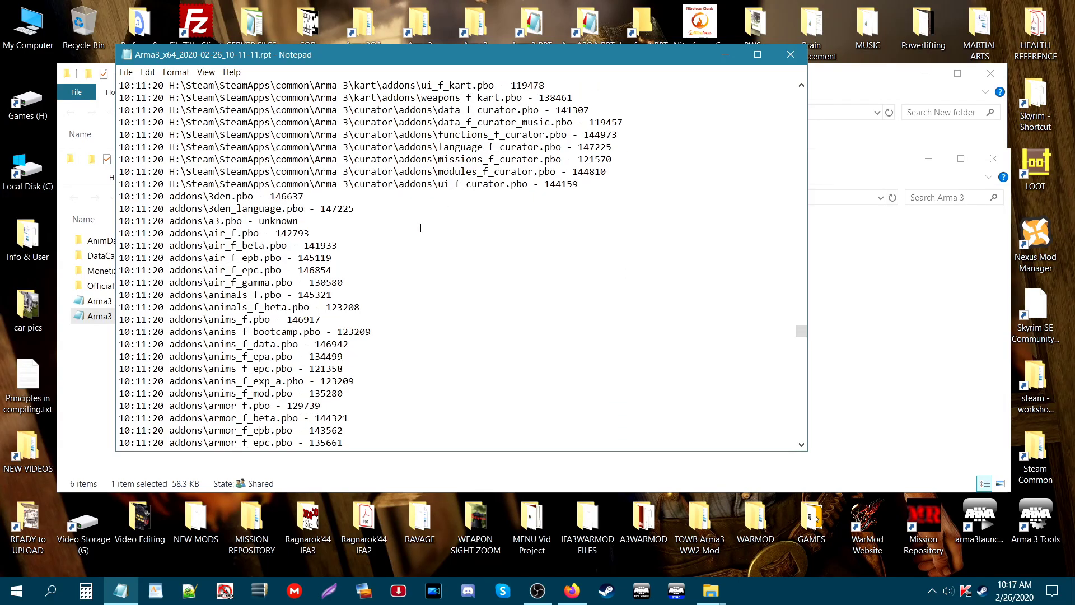
{"action": "scroll", "coordinate": [403, 297], "scroll_direction": "down", "scroll_amount": 5}
{"action": "scroll", "coordinate": [276, 305], "scroll_direction": "down", "scroll_amount": 9}
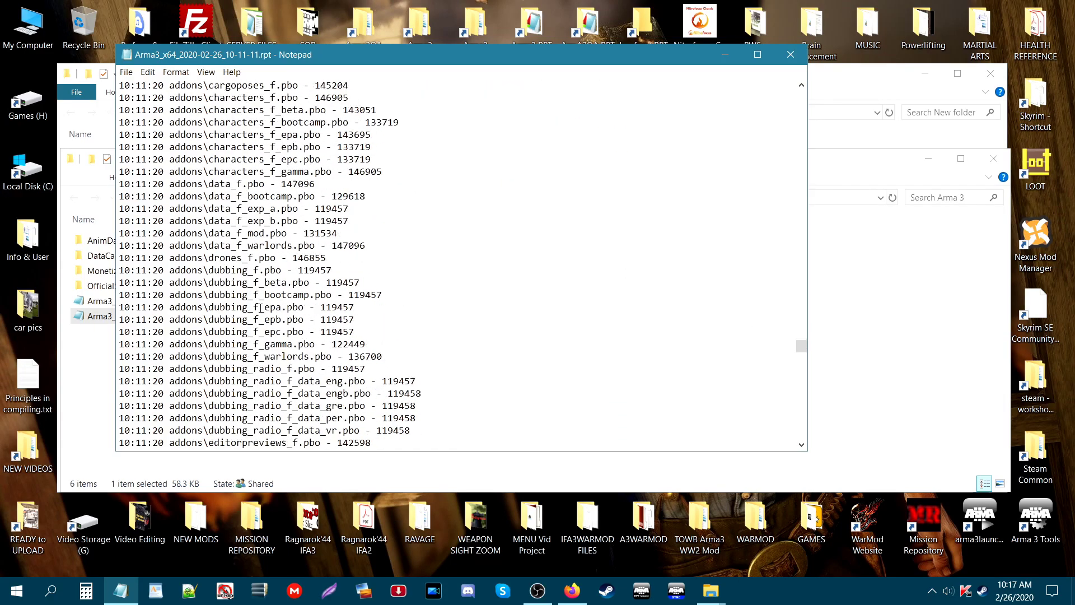
{"action": "scroll", "coordinate": [800, 380], "scroll_direction": "down", "scroll_amount": 20}
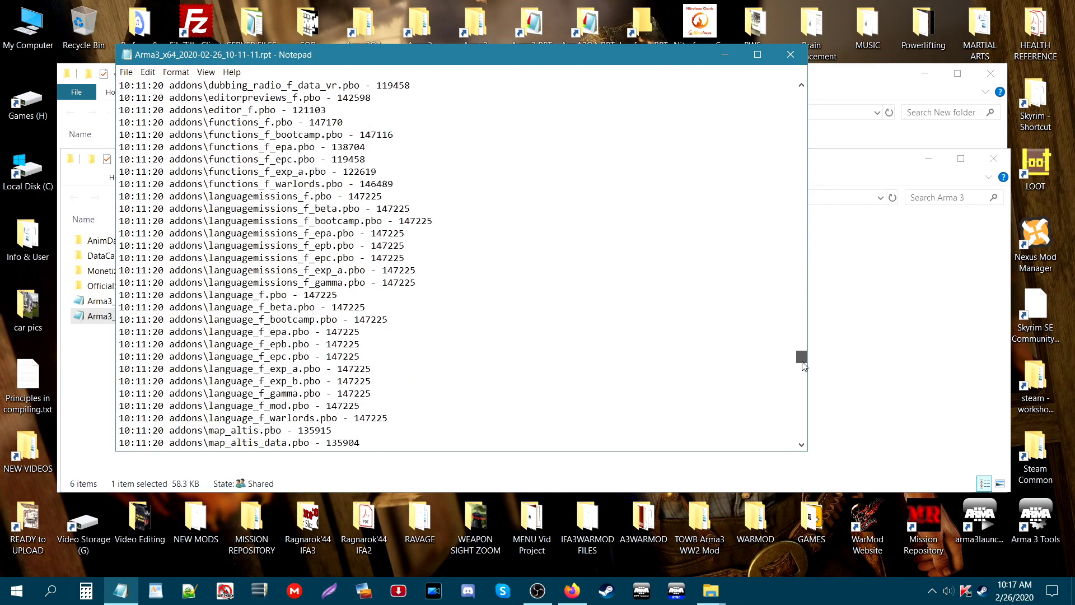
{"action": "left_click_drag", "start_coordinate": [800, 379], "coordinate": [788, 419]}
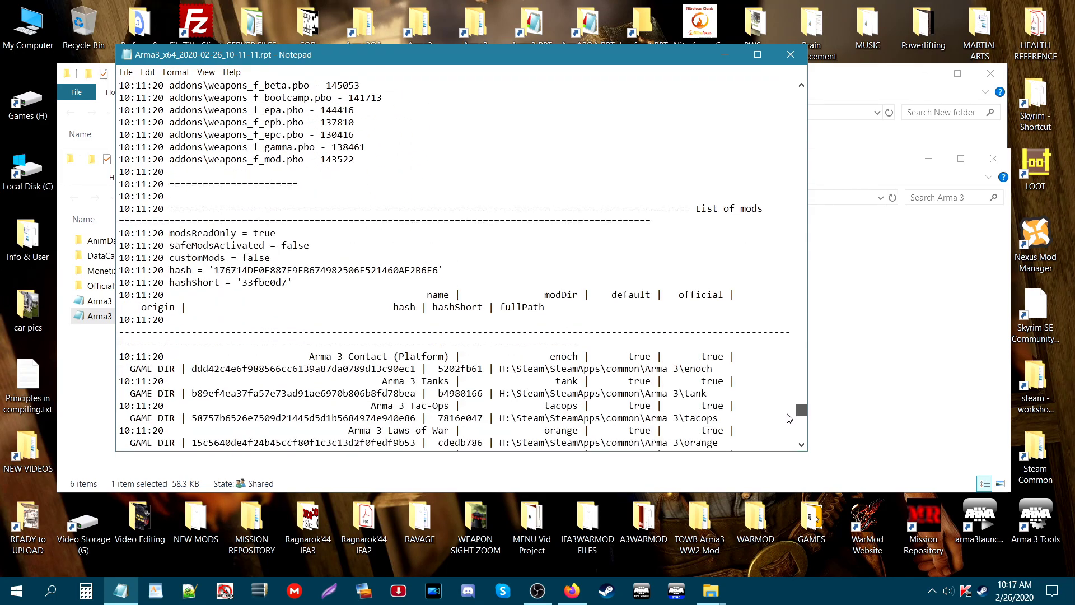
{"action": "scroll", "coordinate": [317, 242], "scroll_direction": "down", "scroll_amount": 5}
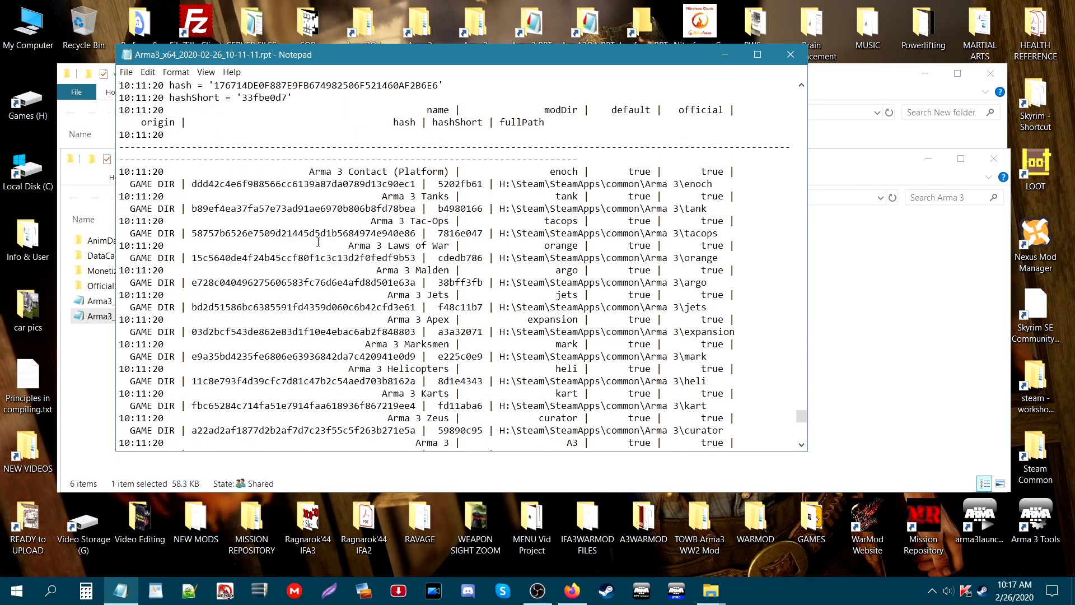
{"action": "scroll", "coordinate": [318, 242], "scroll_direction": "down", "scroll_amount": 11}
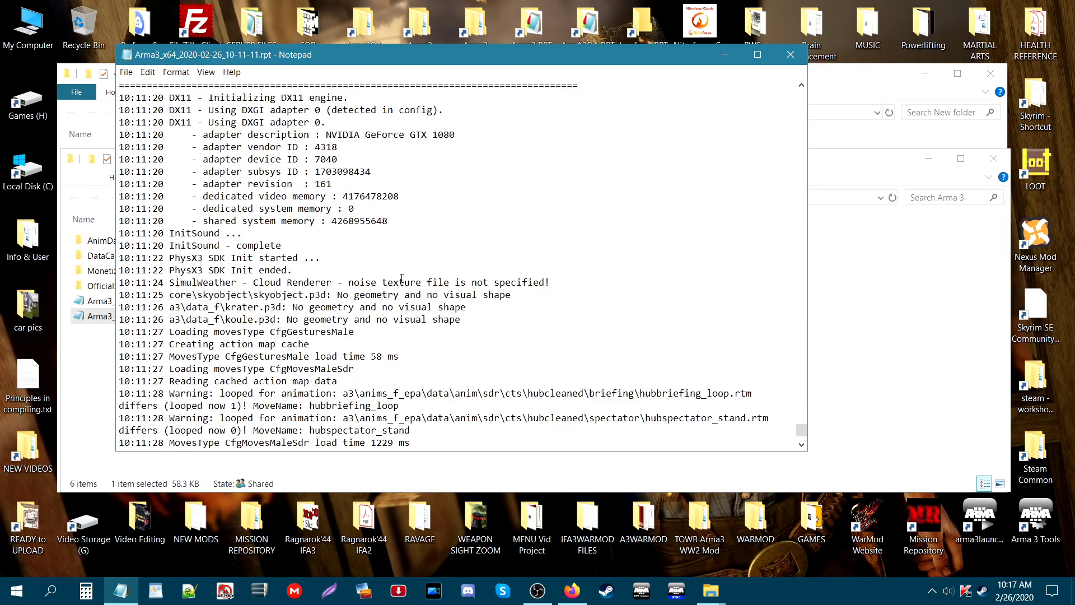
{"action": "scroll", "coordinate": [402, 280], "scroll_direction": "down", "scroll_amount": 3}
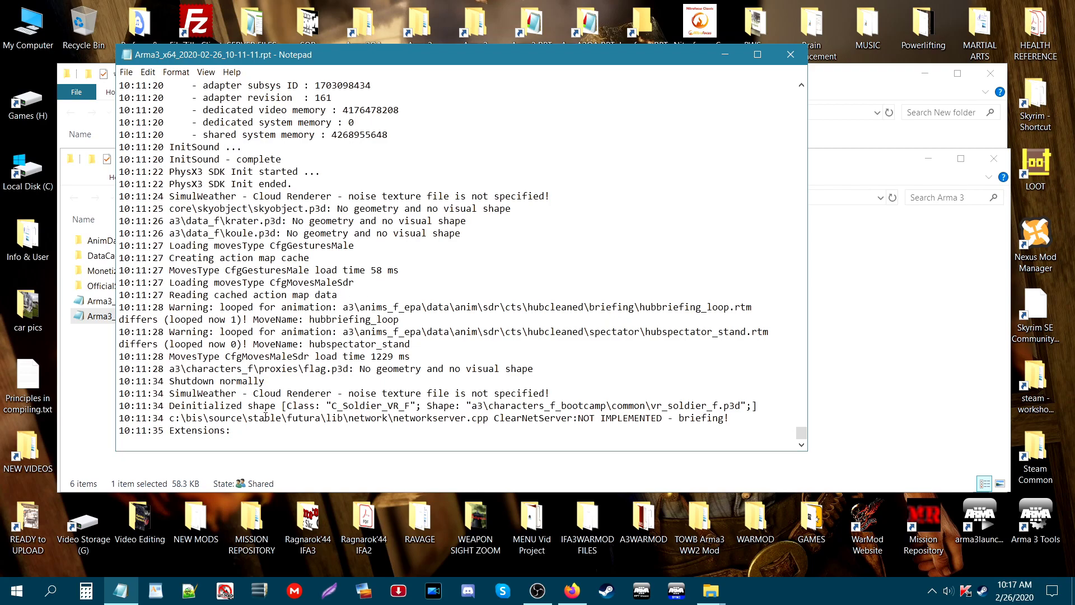
{"action": "scroll", "coordinate": [386, 353], "scroll_direction": "up", "scroll_amount": 5}
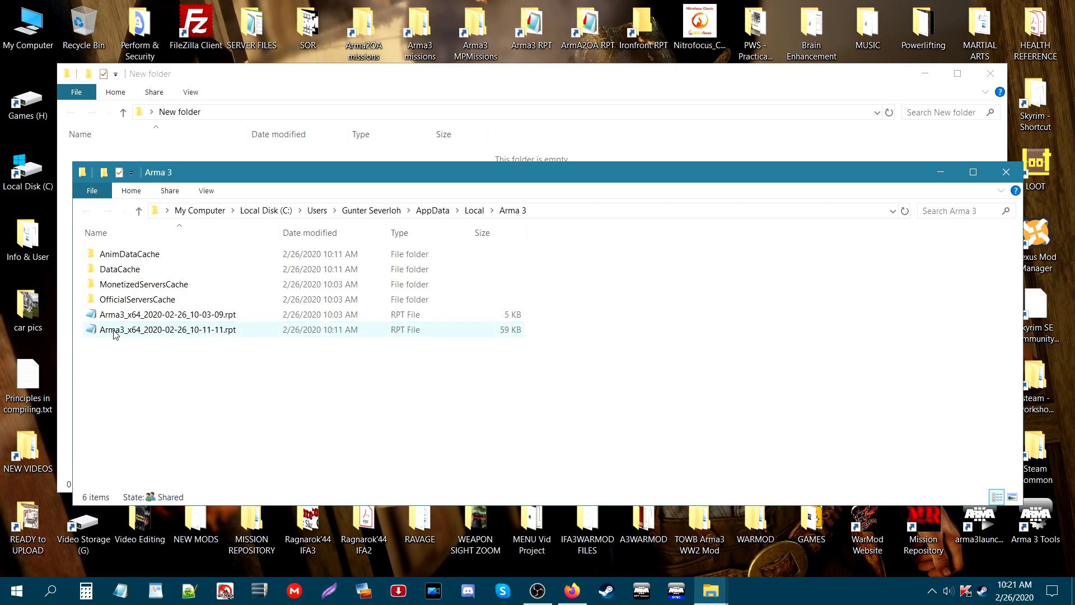
- Select the newer Arma3_x64_2020-02-26_10-11-11.rpt log in the Arma 3 folder
{"action": "left_click", "coordinate": [115, 334]}
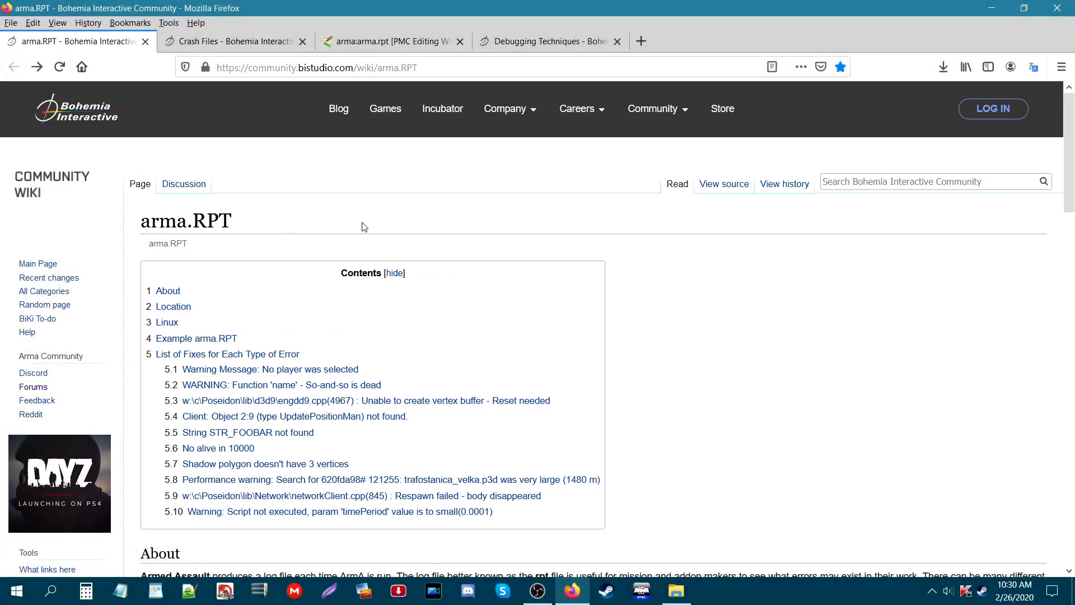
- Scroll through the arma.RPT page, then the Crash Files page down to See Also
{"action": "scroll", "coordinate": [433, 328], "scroll_direction": "down", "scroll_amount": 4}
{"action": "scroll", "coordinate": [431, 328], "scroll_direction": "down", "scroll_amount": 3}
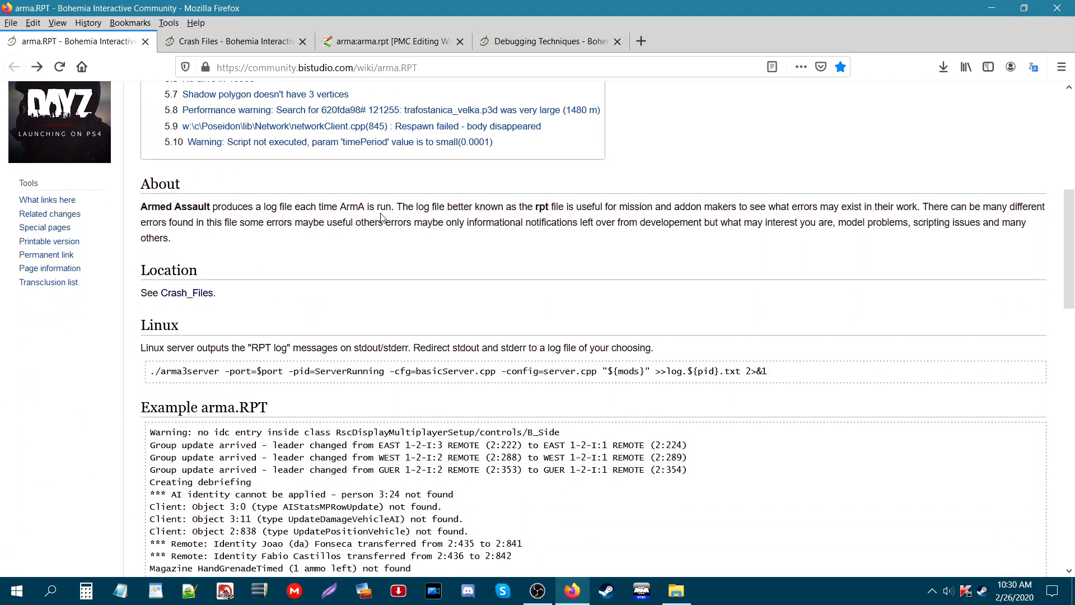
{"action": "scroll", "coordinate": [235, 256], "scroll_direction": "down", "scroll_amount": 2}
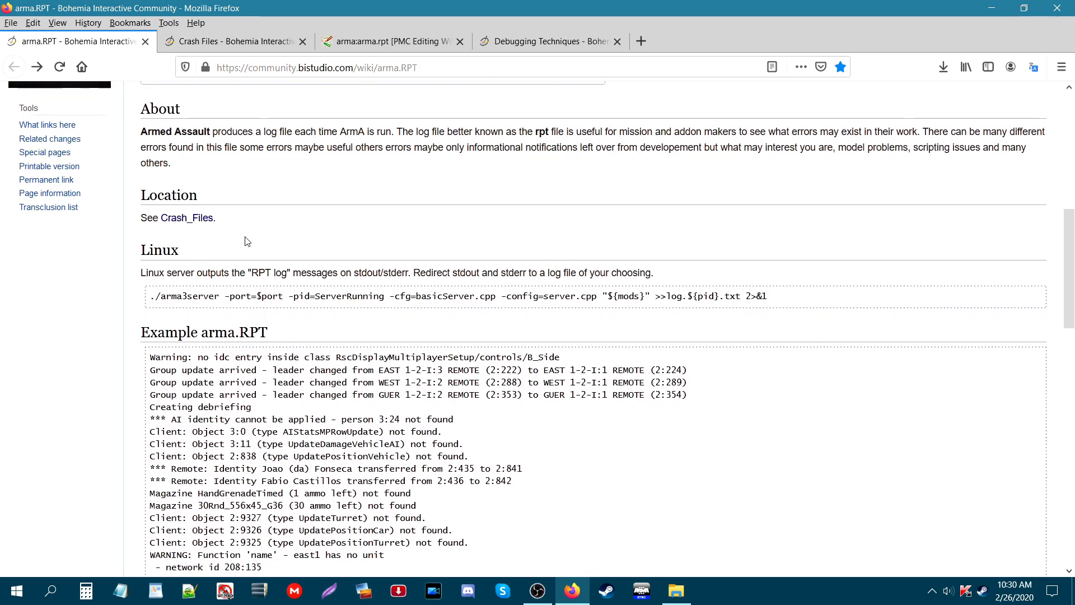
{"action": "scroll", "coordinate": [201, 254], "scroll_direction": "down", "scroll_amount": 1}
{"action": "scroll", "coordinate": [240, 311], "scroll_direction": "down", "scroll_amount": 4}
{"action": "scroll", "coordinate": [240, 311], "scroll_direction": "down", "scroll_amount": 4}
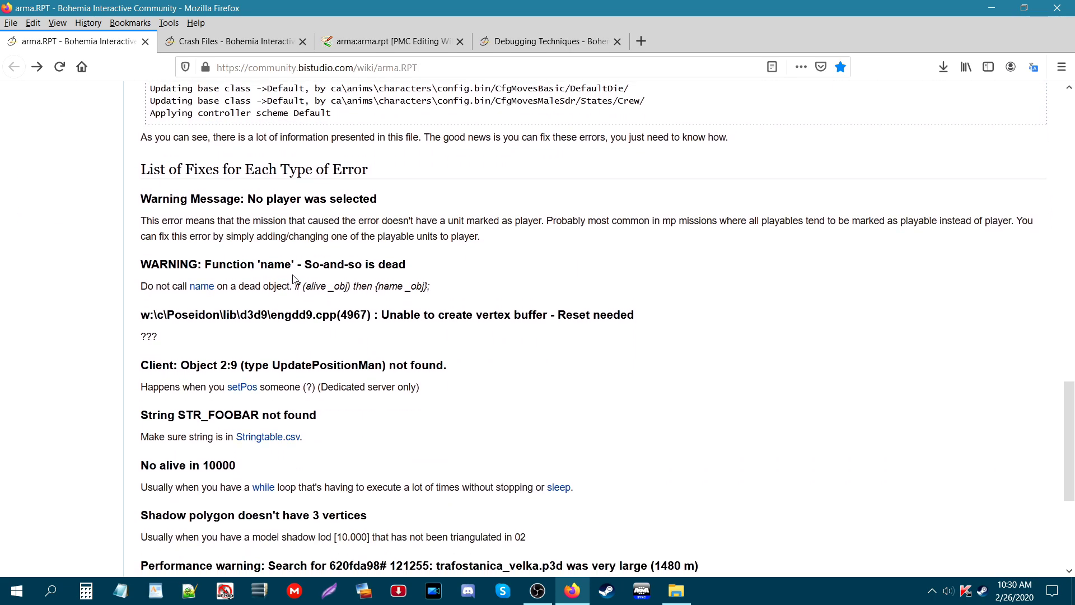
{"action": "scroll", "coordinate": [295, 280], "scroll_direction": "down", "scroll_amount": 5}
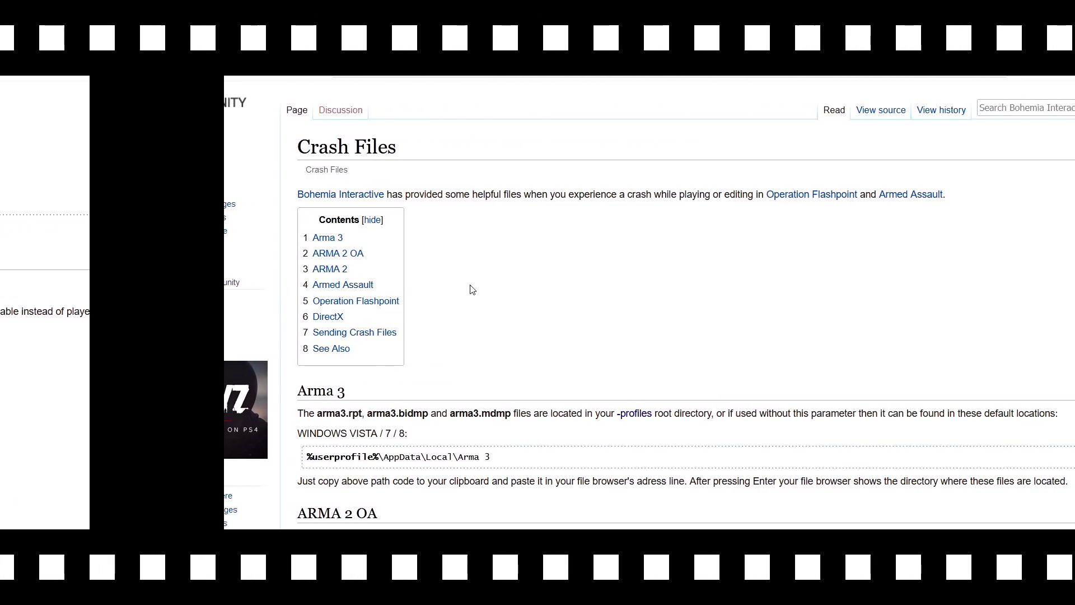
{"action": "scroll", "coordinate": [316, 242], "scroll_direction": "down", "scroll_amount": 3}
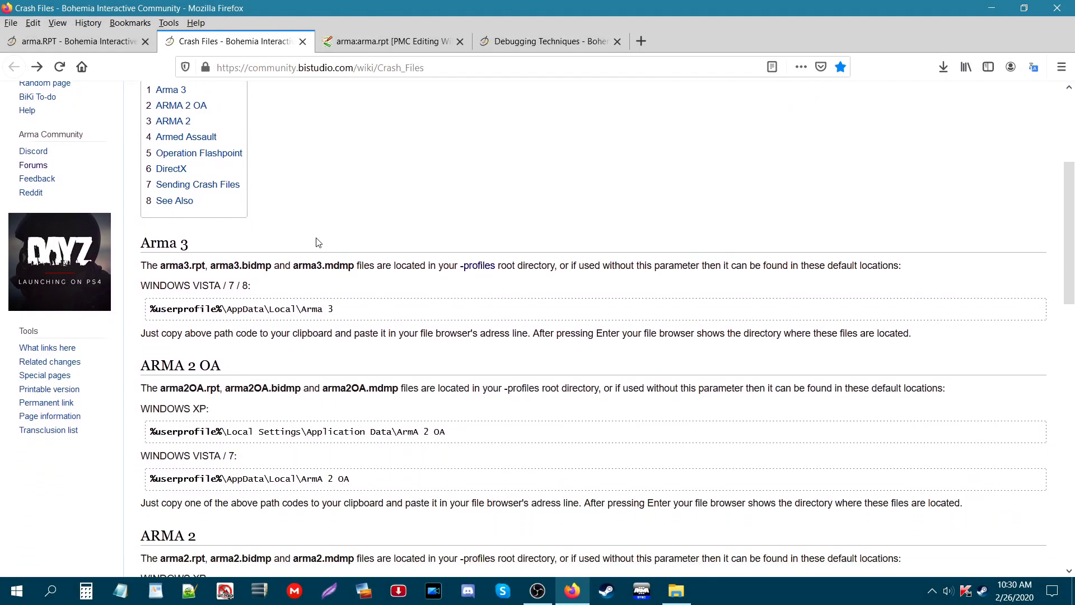
{"action": "scroll", "coordinate": [319, 245], "scroll_direction": "up", "scroll_amount": 2}
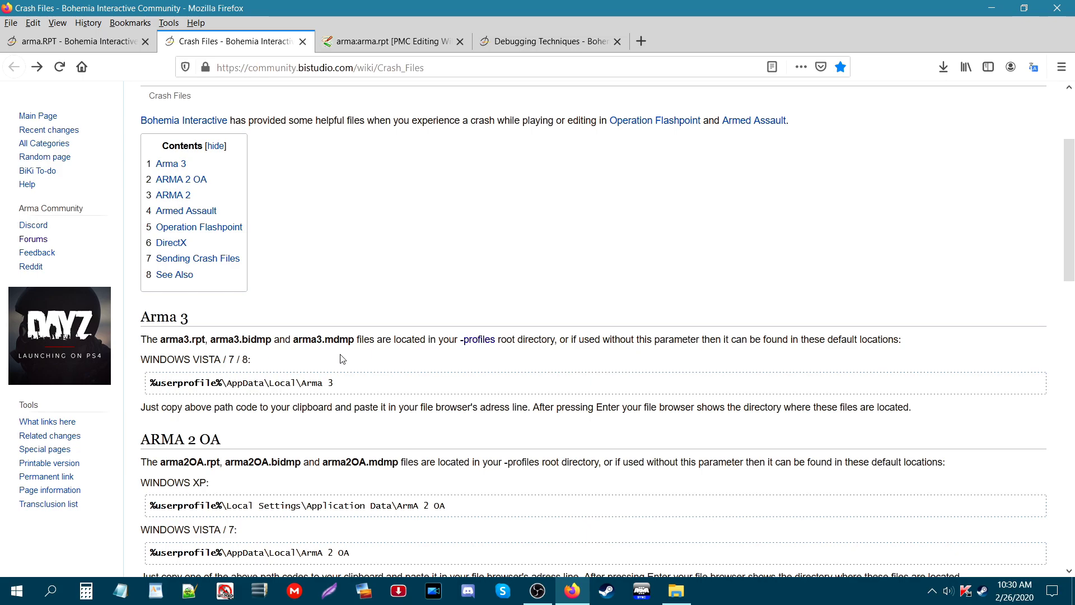
{"action": "scroll", "coordinate": [361, 353], "scroll_direction": "down", "scroll_amount": 5}
{"action": "scroll", "coordinate": [269, 327], "scroll_direction": "up", "scroll_amount": 3}
{"action": "scroll", "coordinate": [348, 305], "scroll_direction": "down", "scroll_amount": 15}
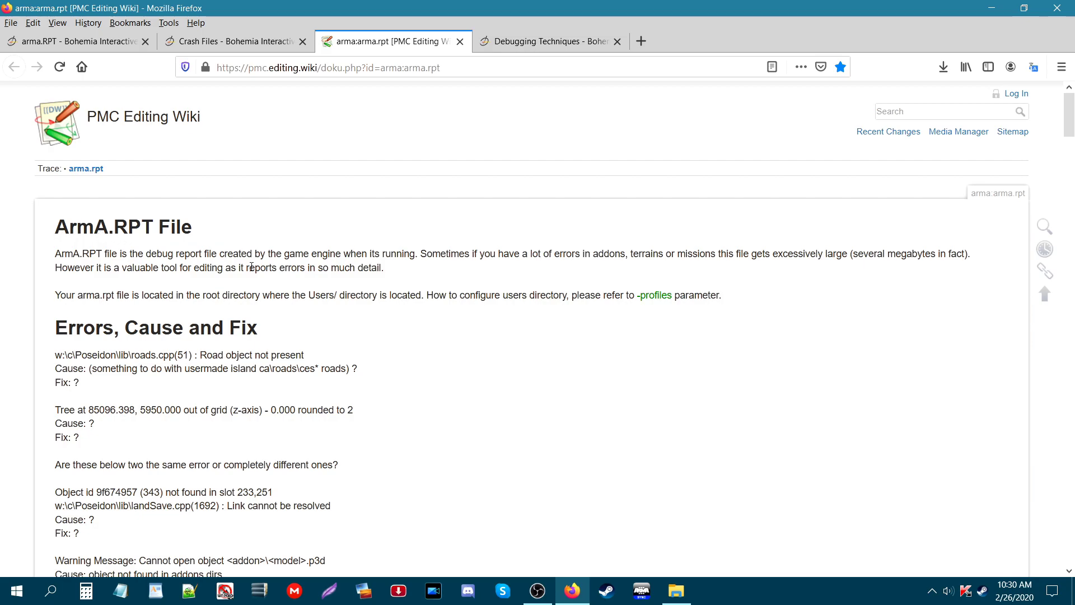
- Scroll through the PMC Editing Wiki's ArmA.RPT Errors, Cause and Fix list
{"action": "scroll", "coordinate": [90, 245], "scroll_direction": "down", "scroll_amount": 2}
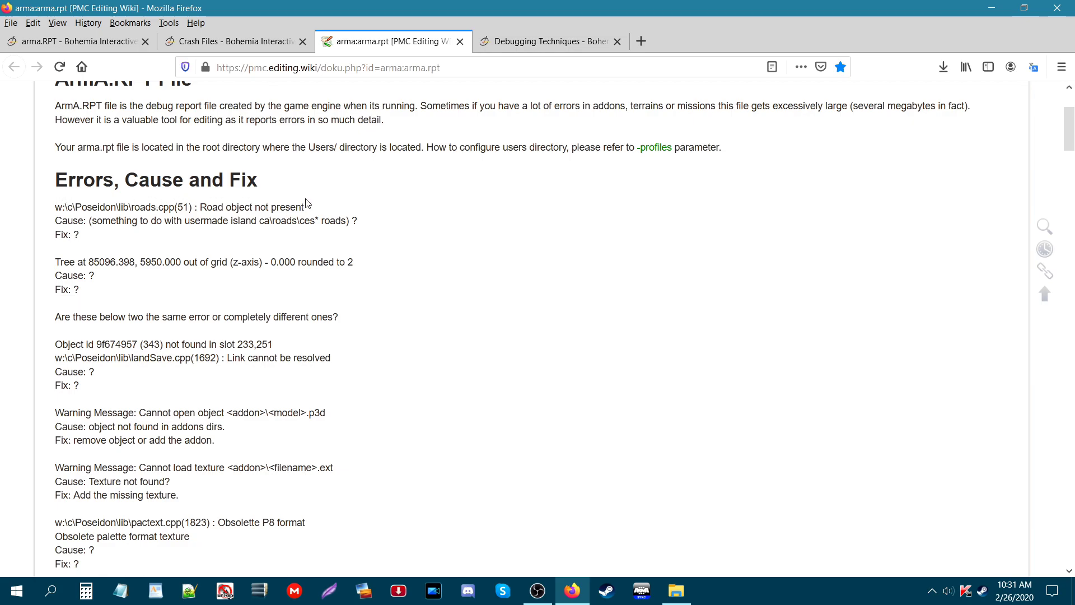
{"action": "scroll", "coordinate": [343, 341], "scroll_direction": "down", "scroll_amount": 3}
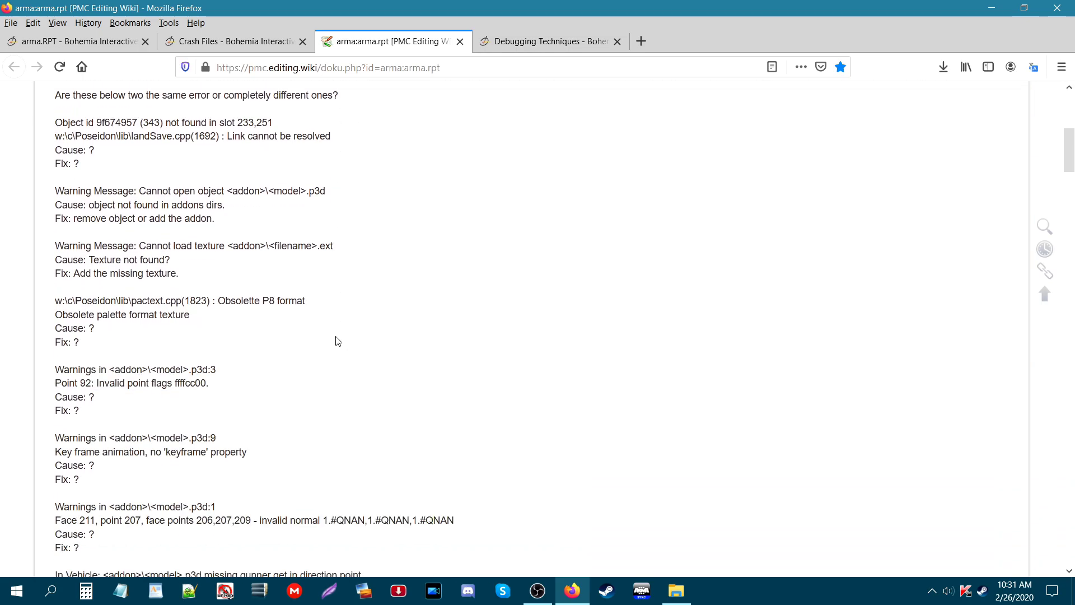
{"action": "scroll", "coordinate": [329, 342], "scroll_direction": "down", "scroll_amount": 4}
{"action": "scroll", "coordinate": [328, 341], "scroll_direction": "down", "scroll_amount": 1}
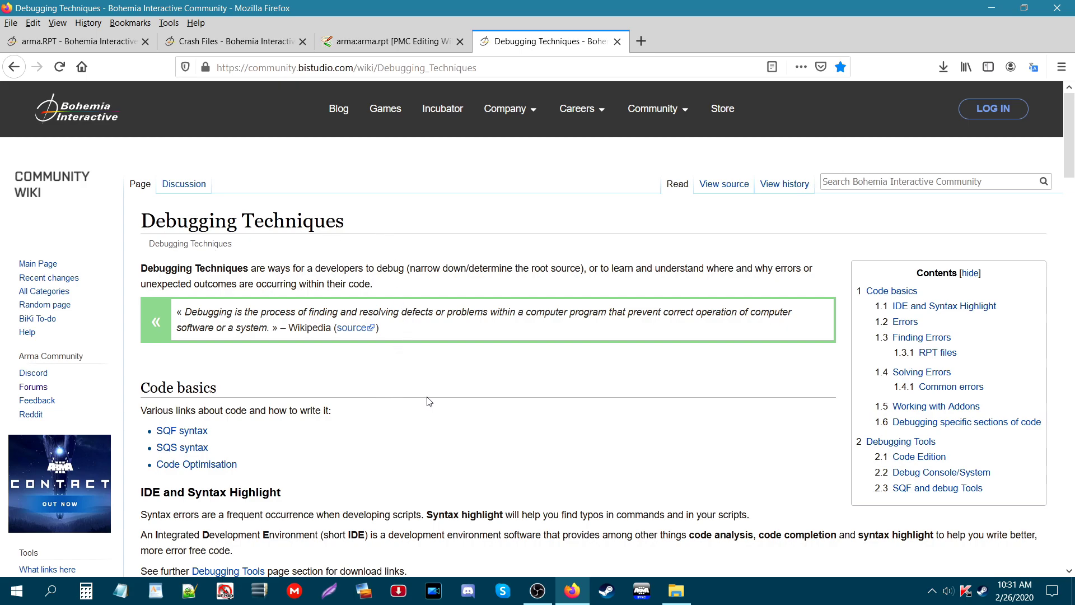
{"action": "scroll", "coordinate": [429, 401], "scroll_direction": "down", "scroll_amount": 5}
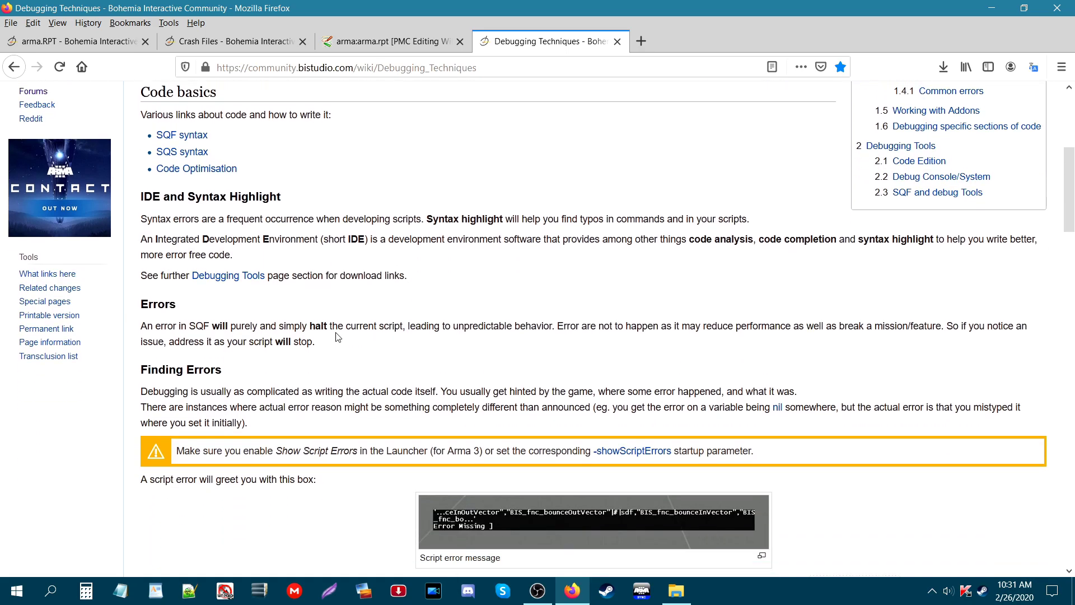
{"action": "scroll", "coordinate": [333, 340], "scroll_direction": "down", "scroll_amount": 6}
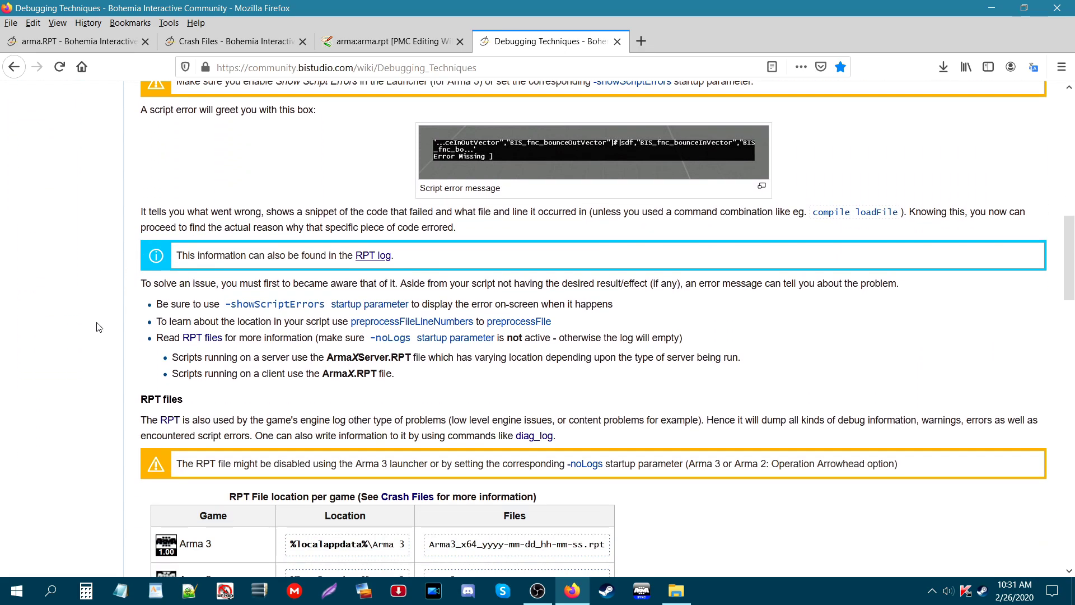
{"action": "scroll", "coordinate": [168, 347], "scroll_direction": "down", "scroll_amount": 1}
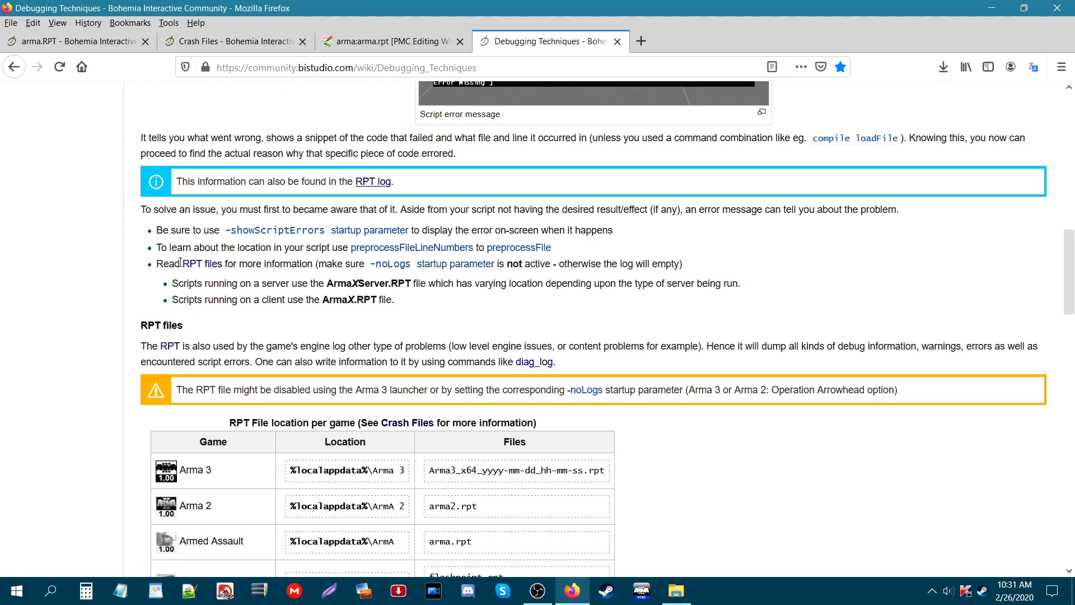
{"action": "key", "text": "End"}
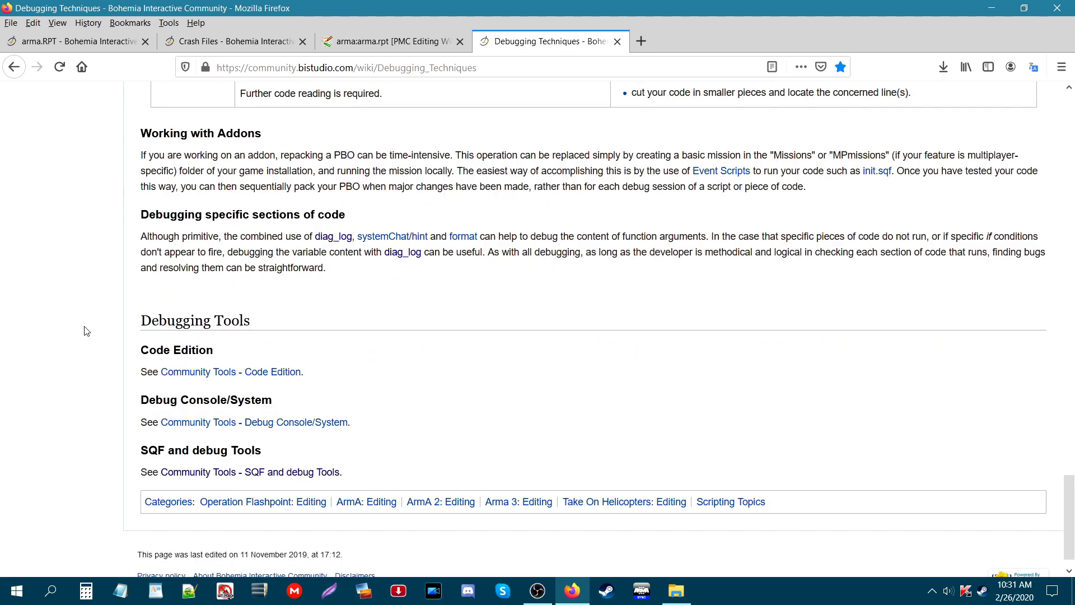
{"action": "scroll", "coordinate": [87, 331], "scroll_direction": "up", "scroll_amount": 15}
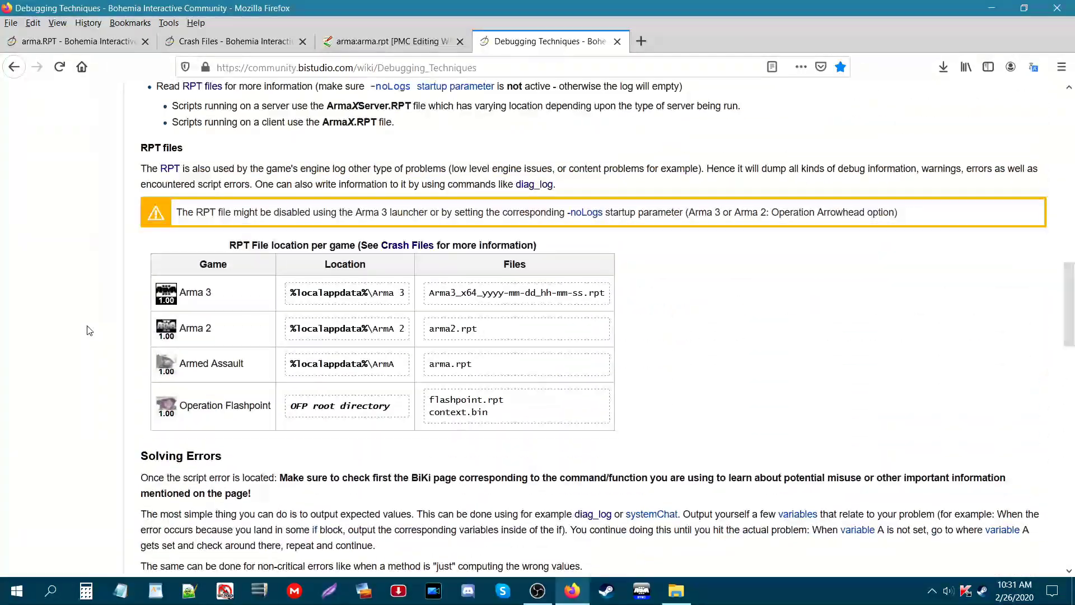
{"action": "scroll", "coordinate": [87, 331], "scroll_direction": "up", "scroll_amount": 10}
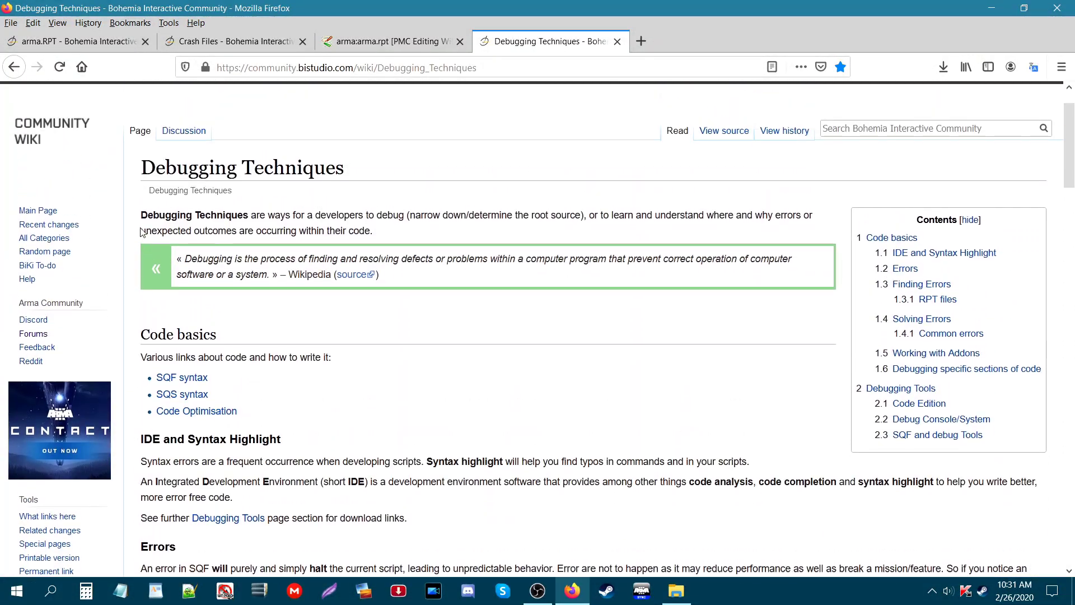
{"action": "scroll", "coordinate": [146, 264], "scroll_direction": "up", "scroll_amount": 1}
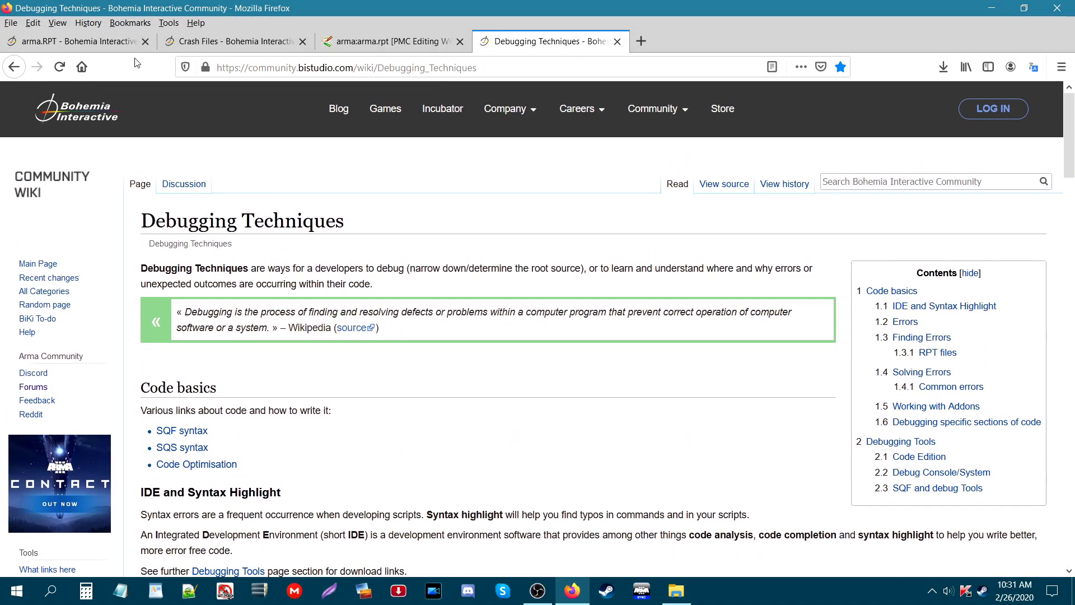